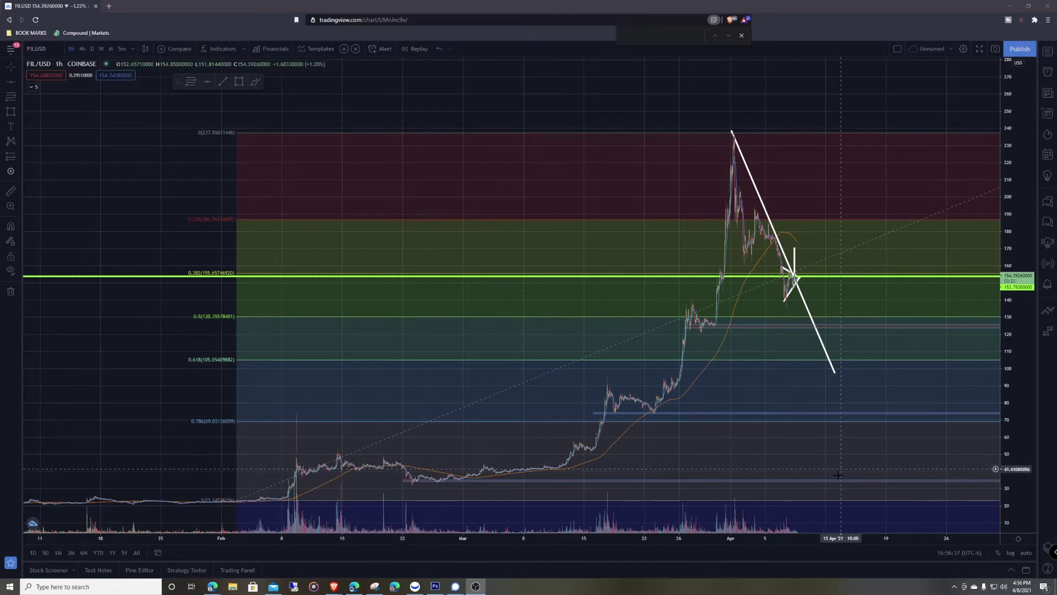
Remove all drawings from the FIL/USD chart and trace the price rise to the April peak with the brush
left_click(9, 293)
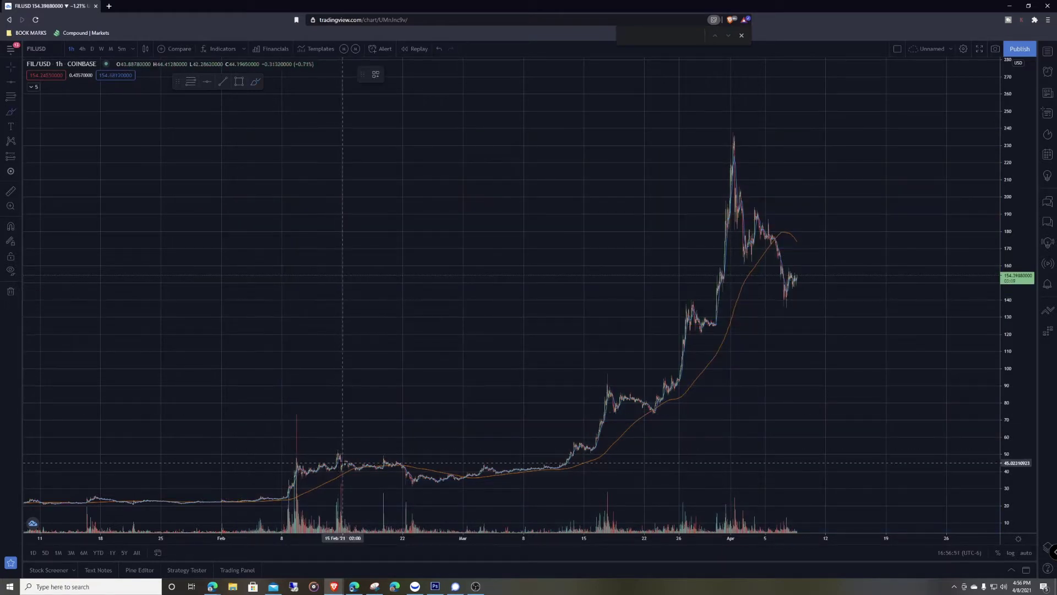
mouse_move(368, 470)
left_mouse_down()
mouse_move(523, 458)
mouse_move(633, 380)
mouse_move(710, 262)
mouse_move(734, 156)
left_mouse_up()
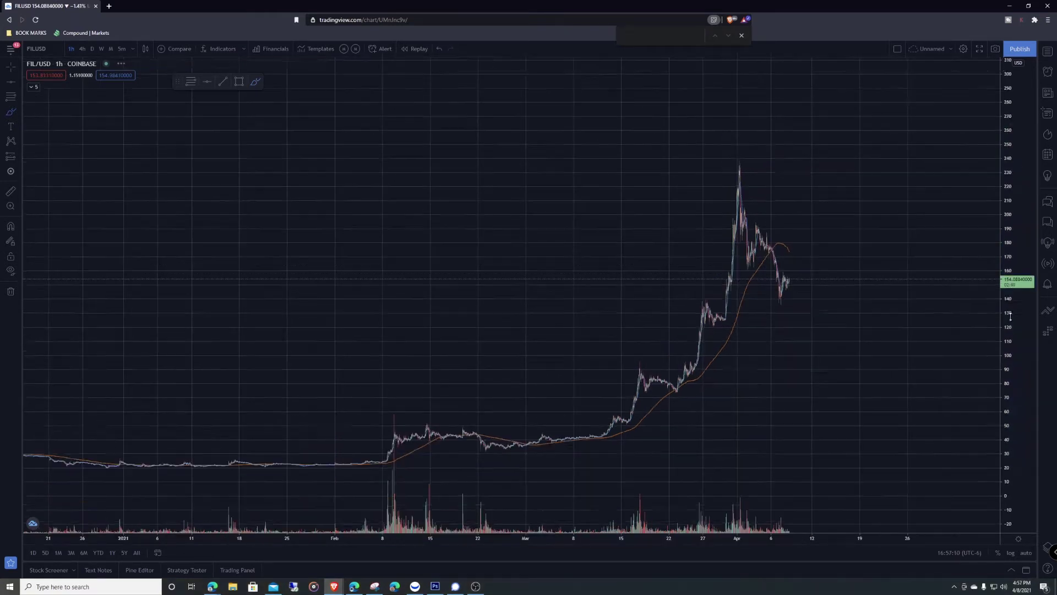
Show the chart in monthly candles and draw a Fib retracement from the February 2021 low at about 20.77 up to about 237.55
mouse_move(1011, 317)
left_mouse_down()
mouse_move(1010, 351)
mouse_move(1011, 330)
left_mouse_up()
scroll(928, 342, "down", 3)
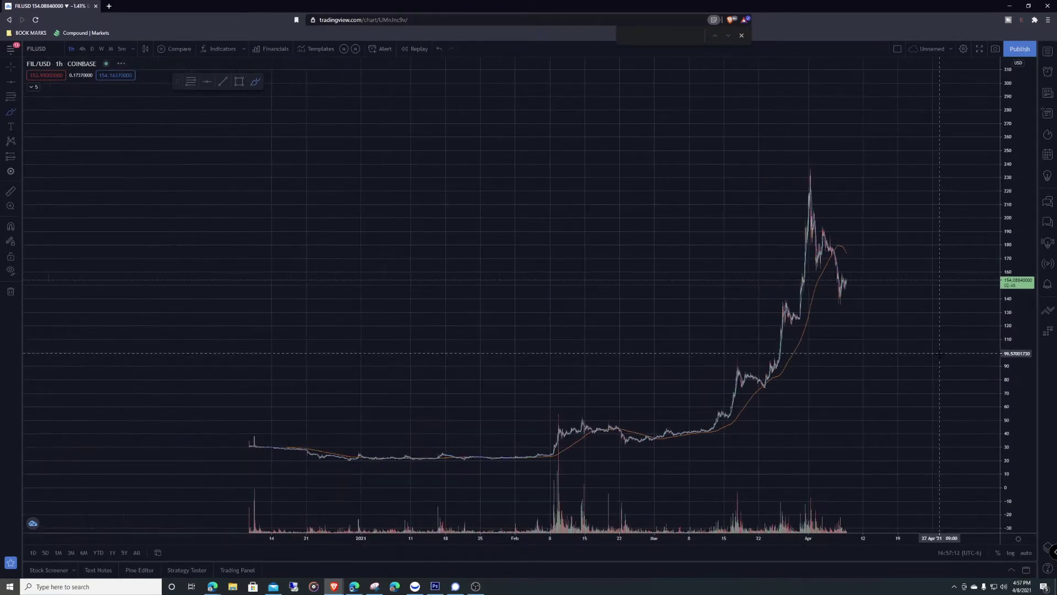
left_click_drag(428, 224, 392, 152)
scroll(495, 308, "up", 3)
left_click_drag(546, 373, 593, 394)
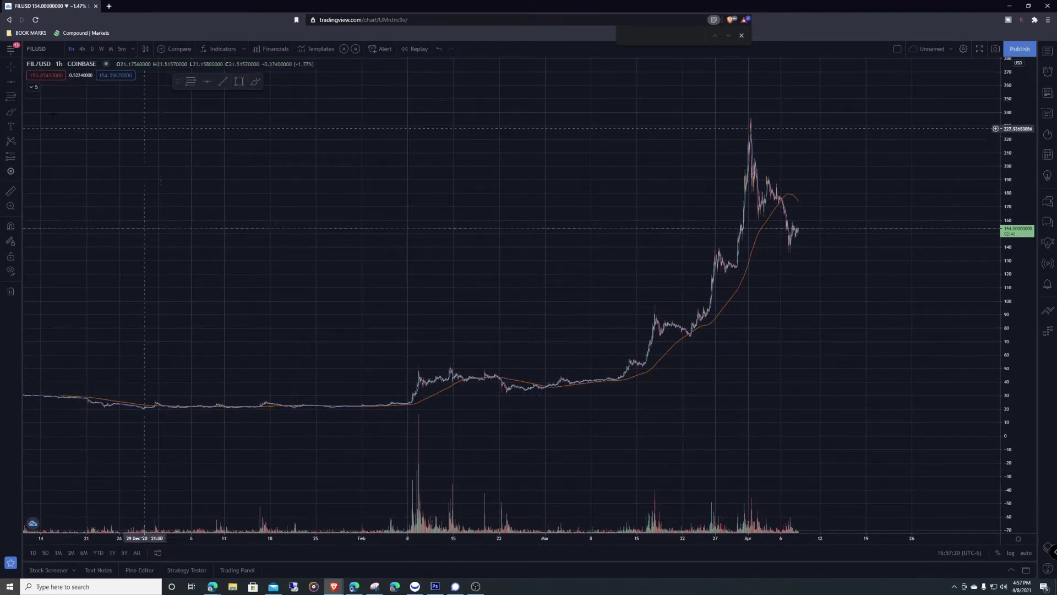
left_click(12, 98)
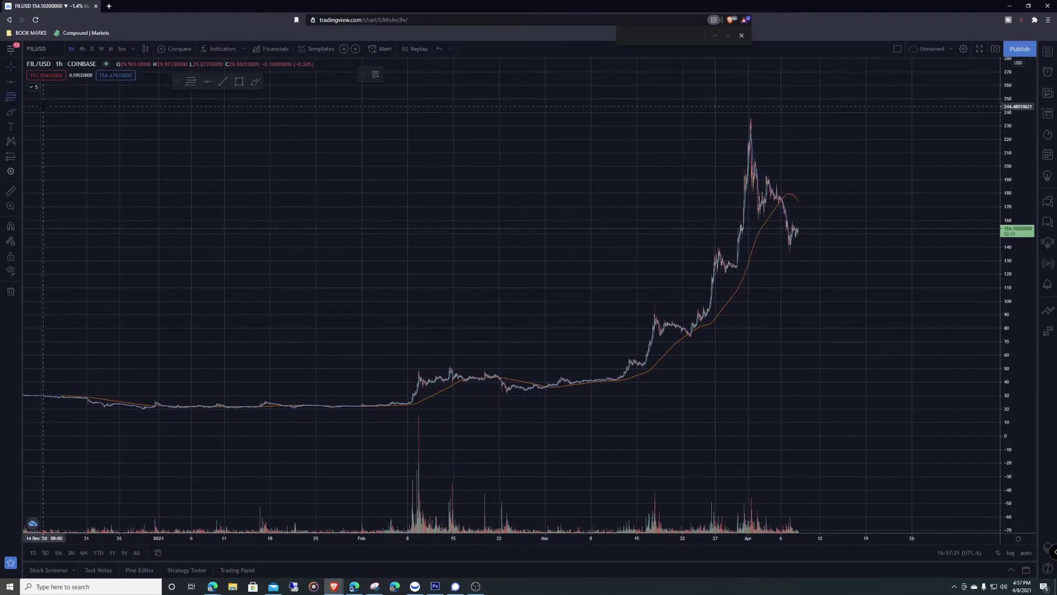
left_click(102, 50)
scroll(699, 379, "up", 16)
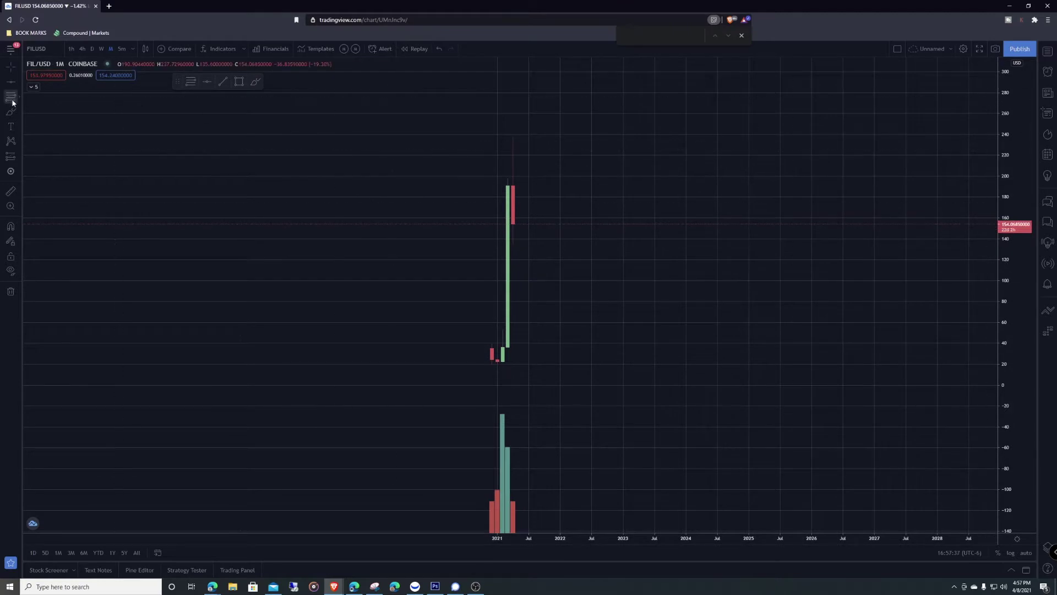
left_click(503, 362)
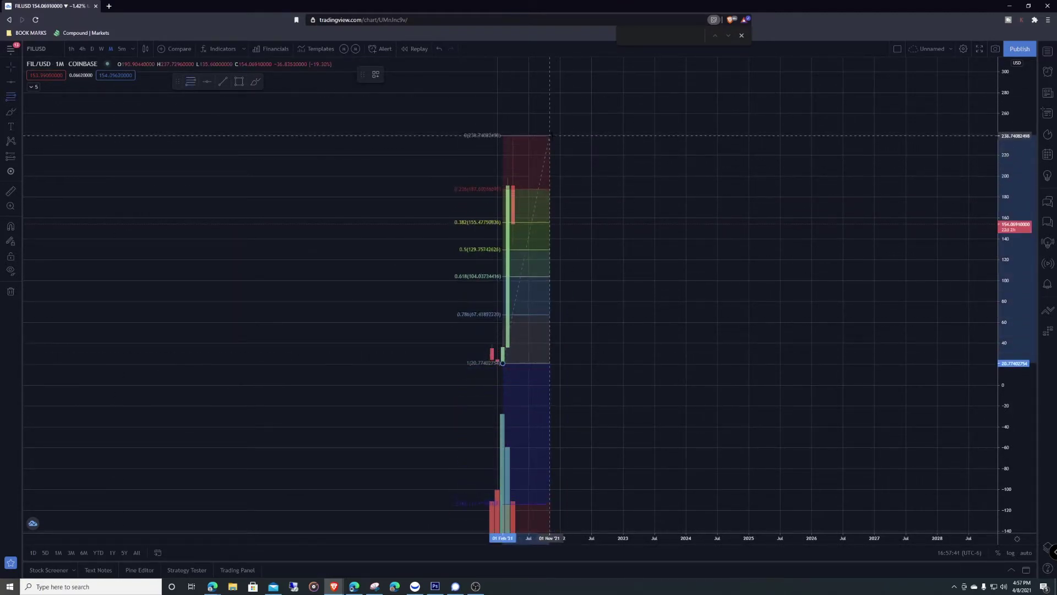
left_click(550, 136)
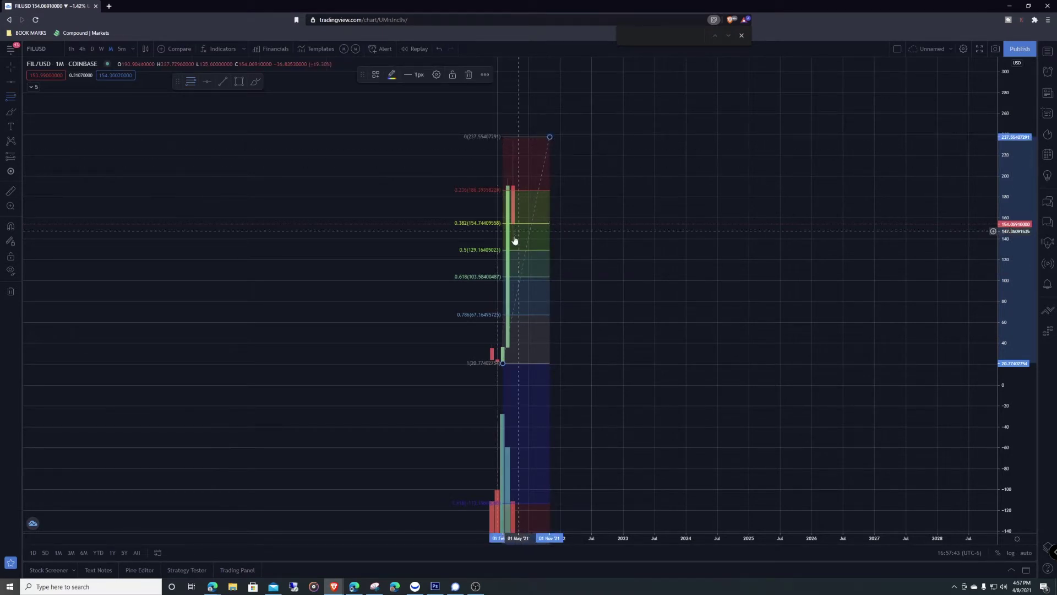
Switch the chart to the 1-hour interval and frame the price rise from February to April within the Fib levels
scroll(496, 245, "up", 8)
mouse_move(297, 265)
left_mouse_down()
mouse_move(566, 304)
mouse_move(692, 292)
left_mouse_up()
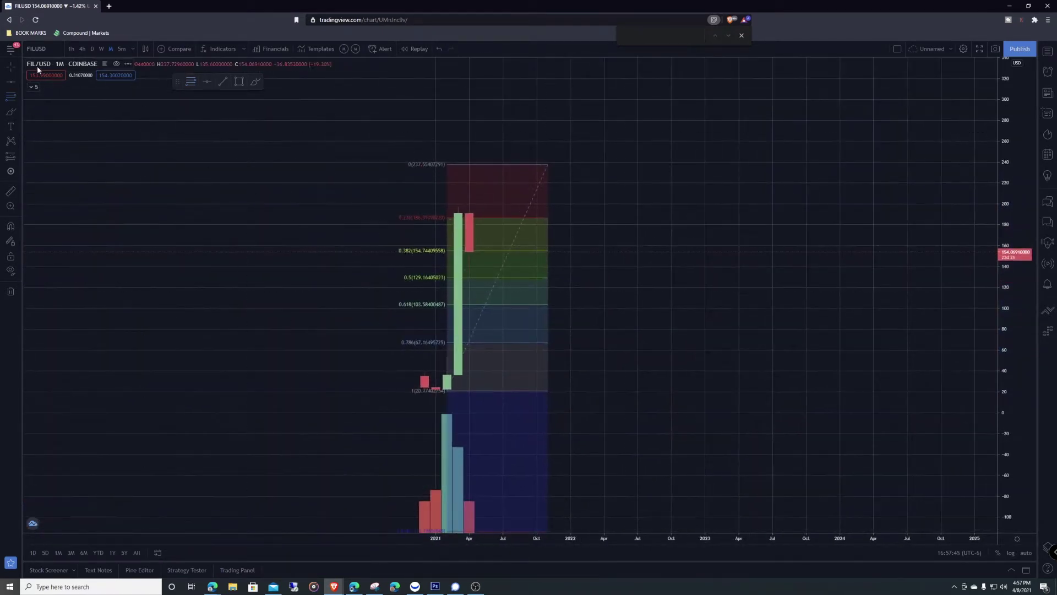
left_click(71, 49)
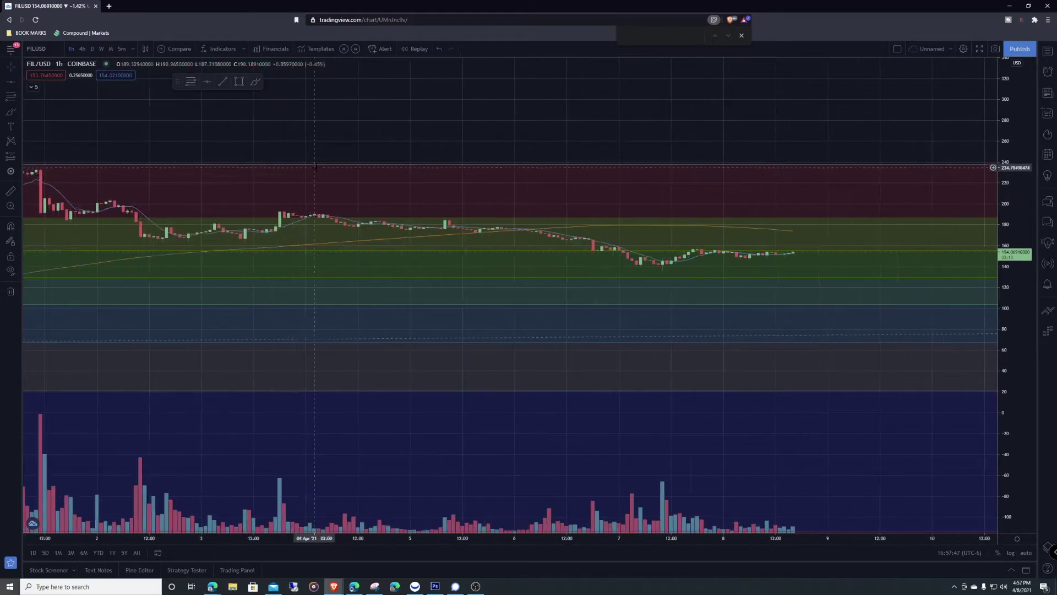
scroll(599, 229, "down", 5)
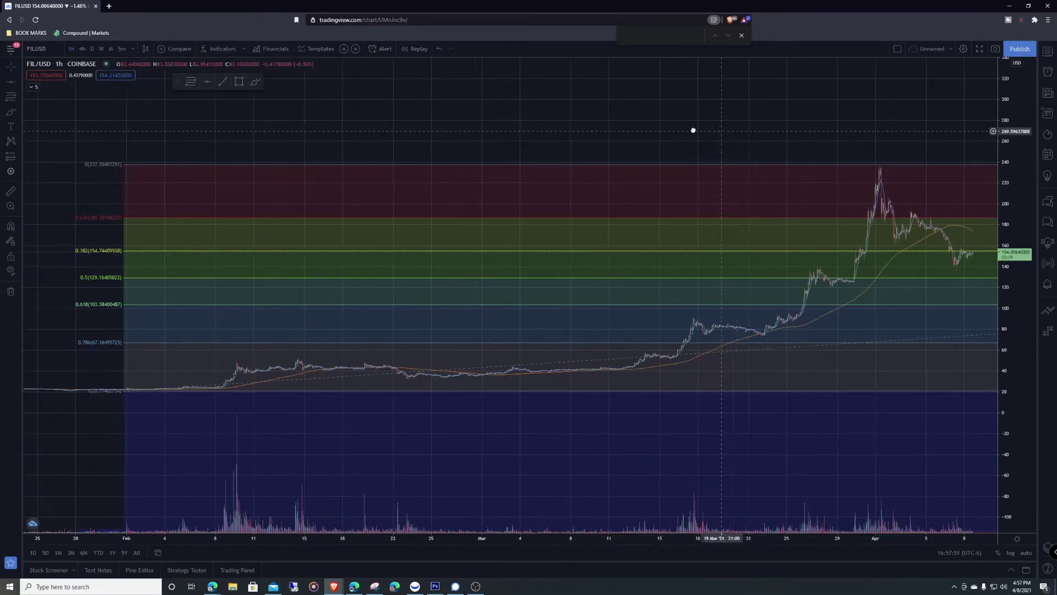
scroll(567, 125, "down", 4)
left_click_drag(774, 135, 536, 152)
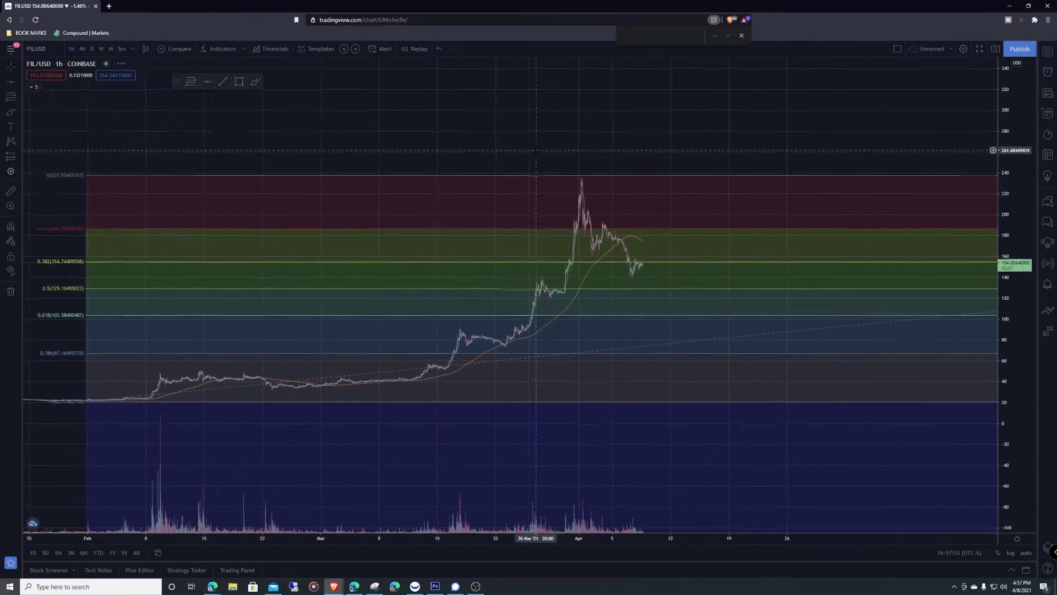
scroll(688, 139, "down", 4)
left_click_drag(725, 134, 503, 173)
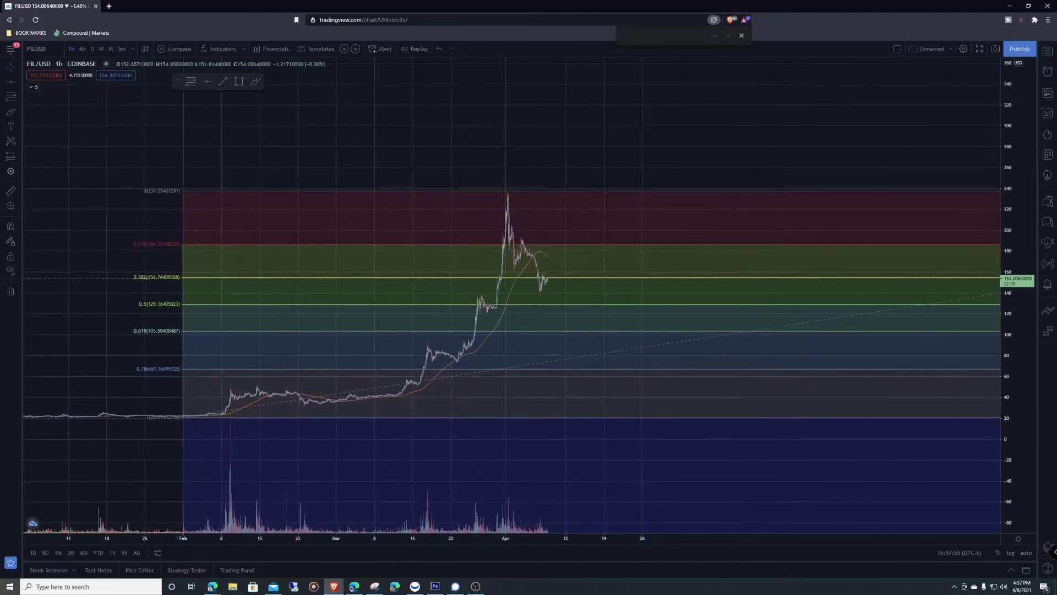
Circle the 0.382, 0.5 and 0.618 Fib level labels with the brush and trace the rise to the April peak
left_click(11, 115)
mouse_move(188, 259)
left_mouse_down()
mouse_move(120, 258)
mouse_move(208, 274)
mouse_move(144, 258)
left_mouse_up()
mouse_move(185, 297)
left_mouse_down()
mouse_move(116, 305)
mouse_move(182, 289)
left_mouse_up()
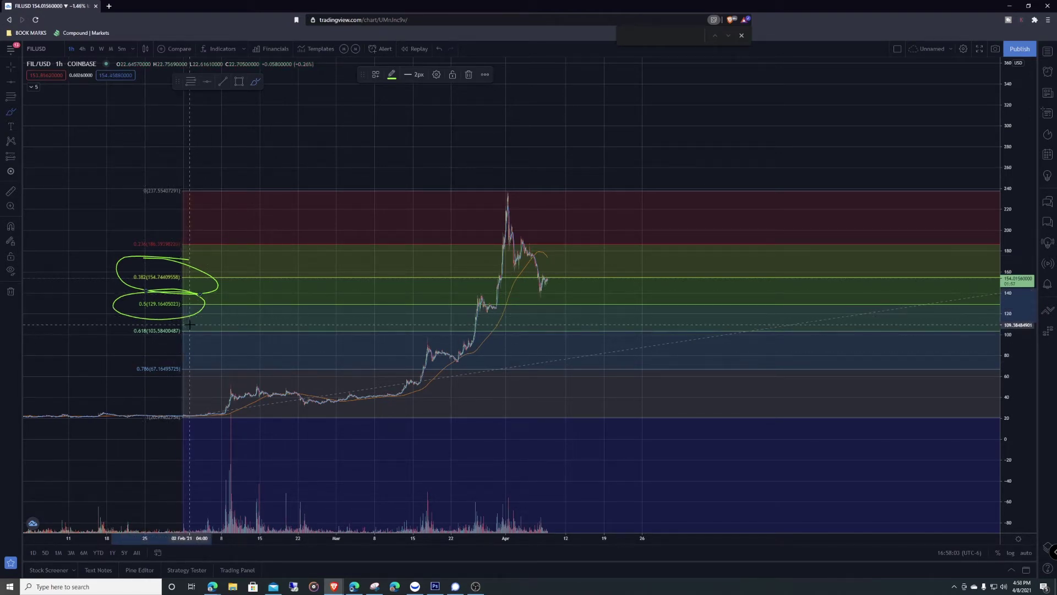
mouse_move(189, 325)
left_mouse_down()
mouse_move(113, 333)
mouse_move(201, 331)
mouse_move(187, 322)
left_mouse_up()
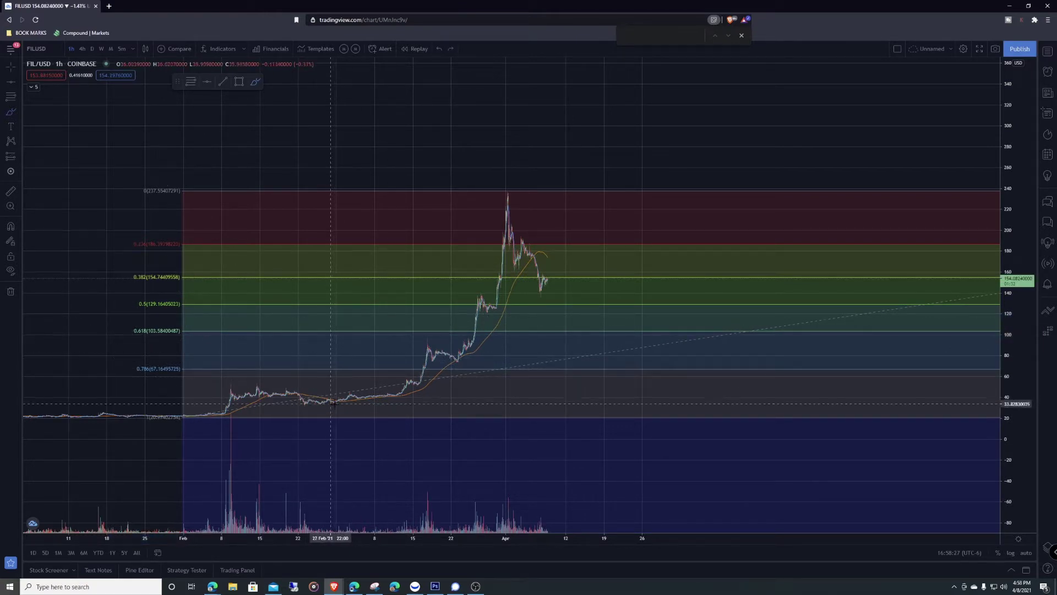
mouse_move(333, 404)
left_mouse_down()
mouse_move(392, 387)
mouse_move(493, 289)
mouse_move(509, 193)
left_mouse_up()
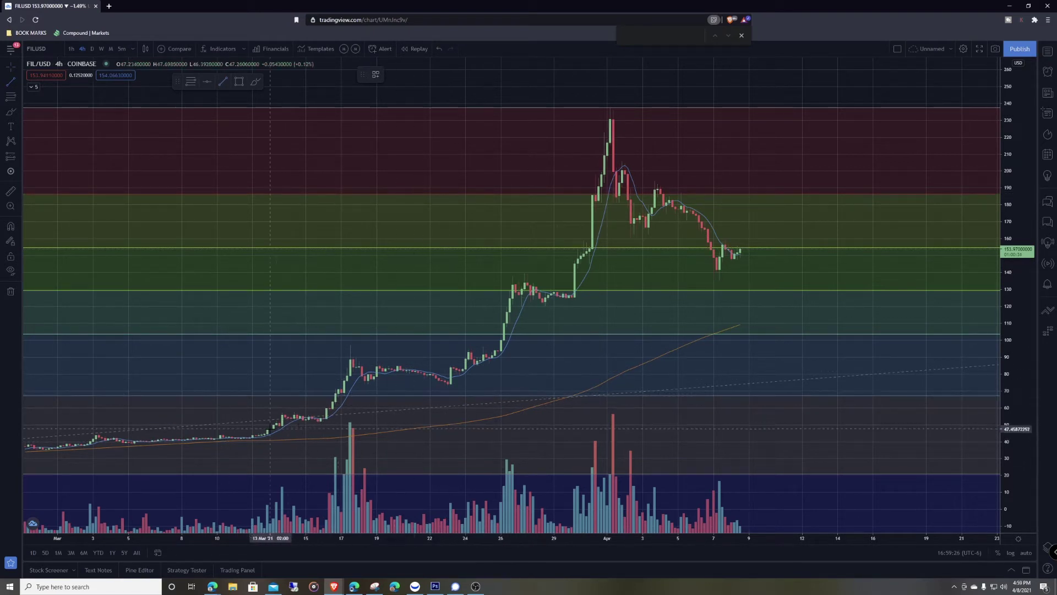
Draw two rising trend lines, one from the mid-March low to about 133 and a steeper one from the 23 March low to about 193
left_click(255, 437)
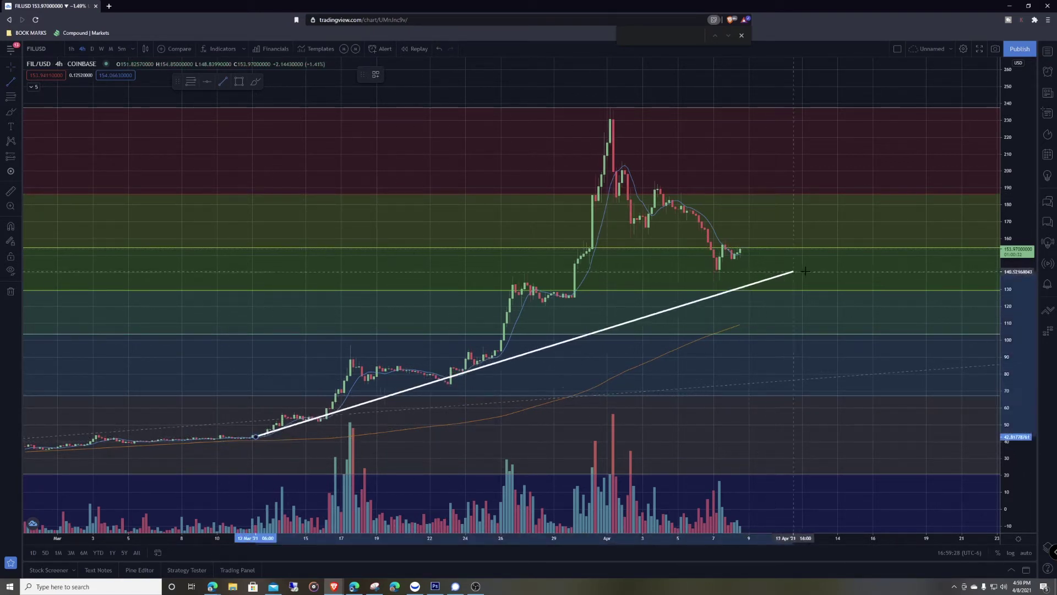
left_click(834, 282)
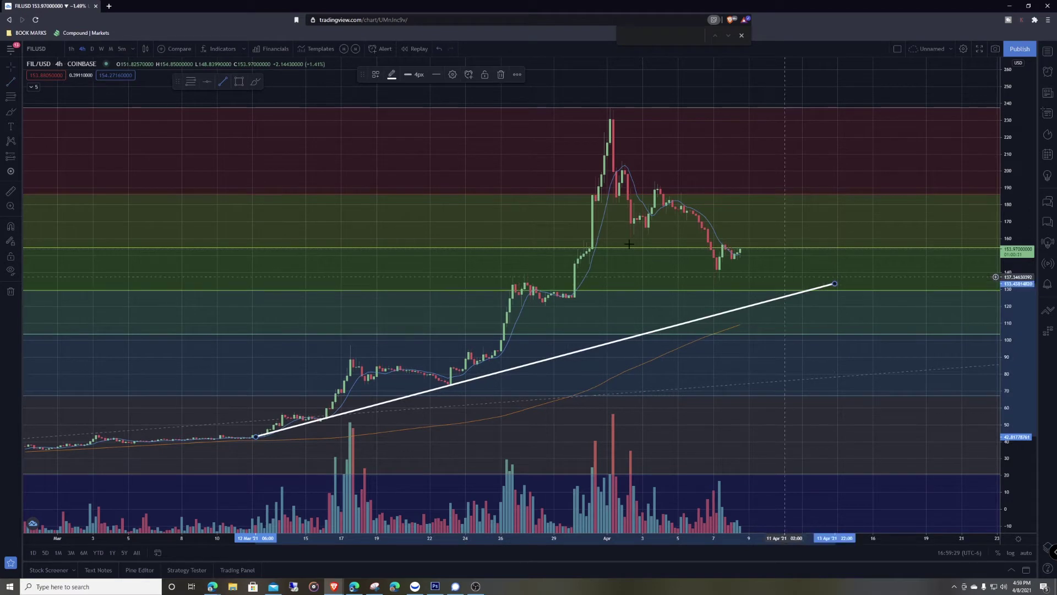
left_click(15, 87)
left_click(451, 386)
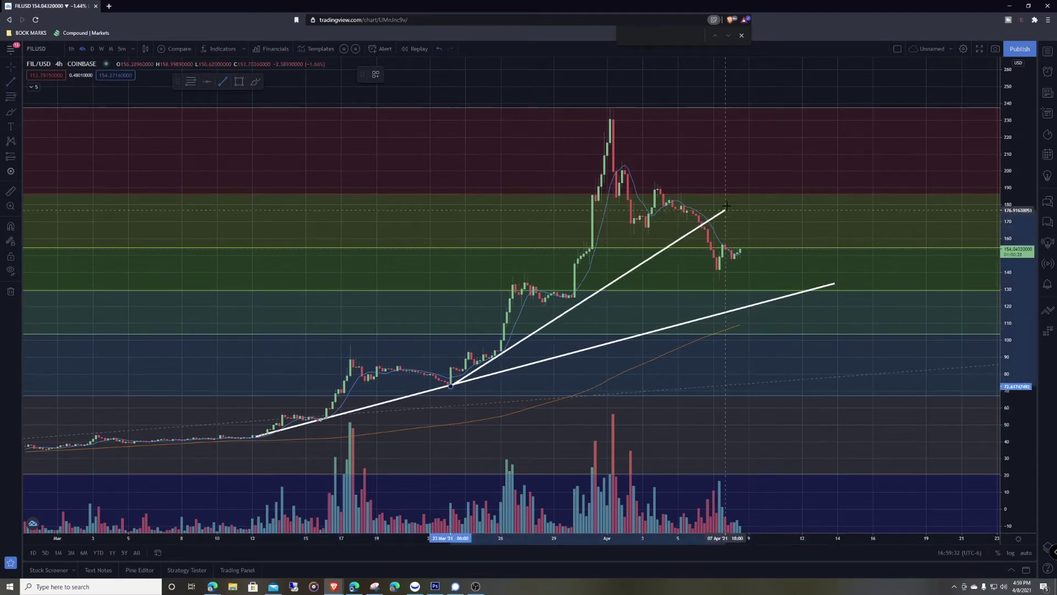
left_click(737, 183)
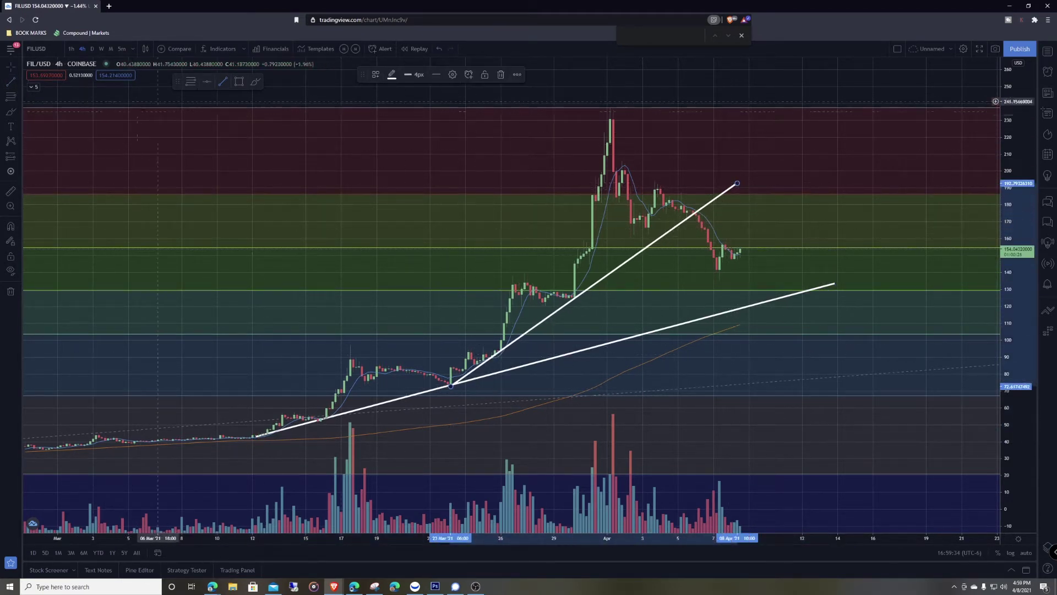
Circle the candles near the steeper trend line with the brush, including where the price drops below it in April
scroll(217, 103, "up", 3)
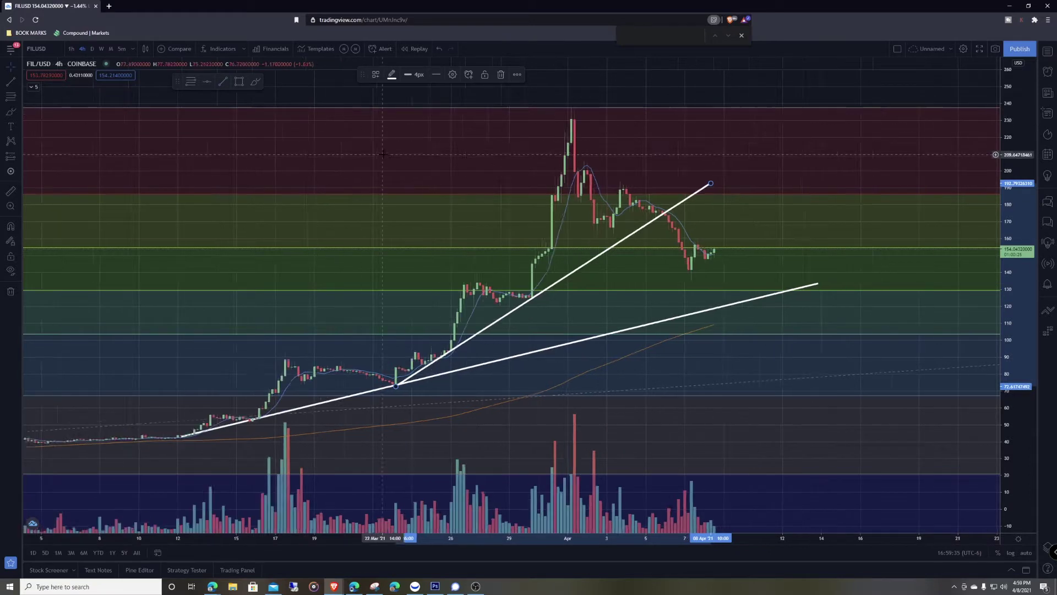
left_click(10, 112)
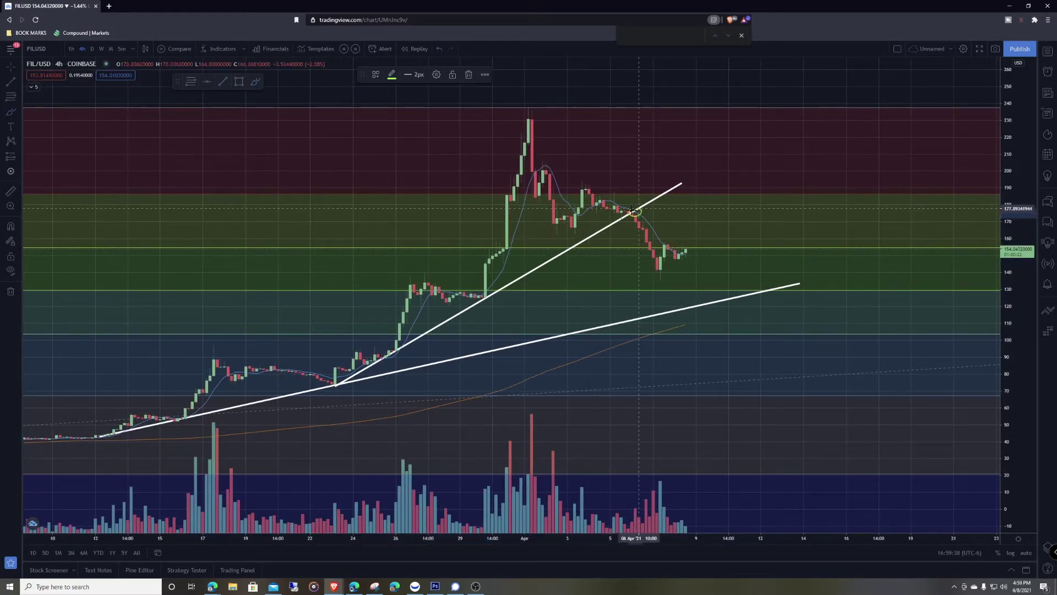
mouse_move(509, 288)
left_mouse_down()
mouse_move(475, 302)
mouse_move(496, 286)
left_mouse_up()
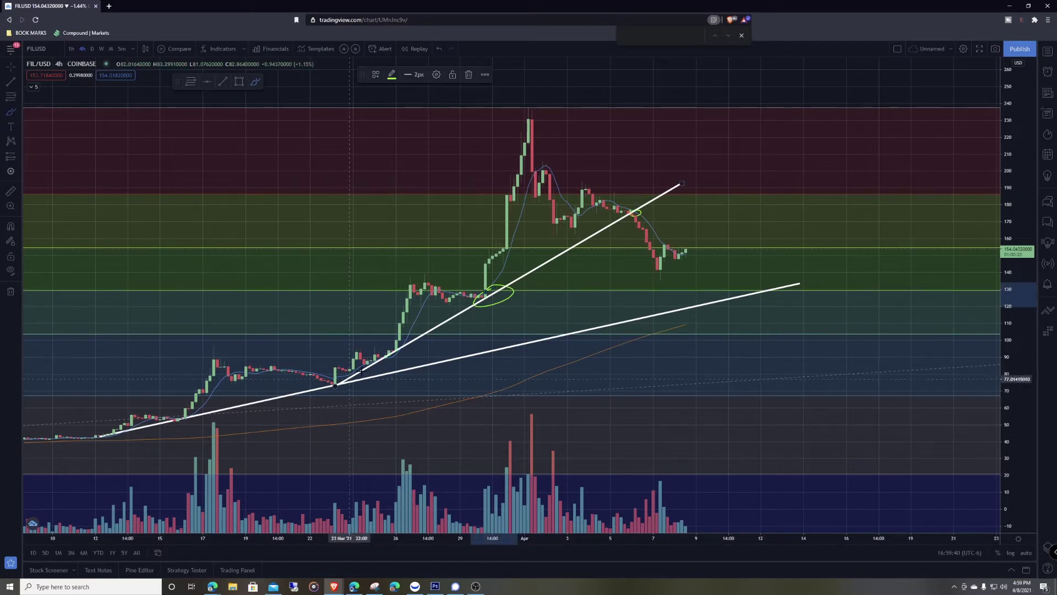
mouse_move(360, 372)
left_mouse_down()
mouse_move(344, 385)
mouse_move(411, 337)
mouse_move(374, 357)
left_mouse_up()
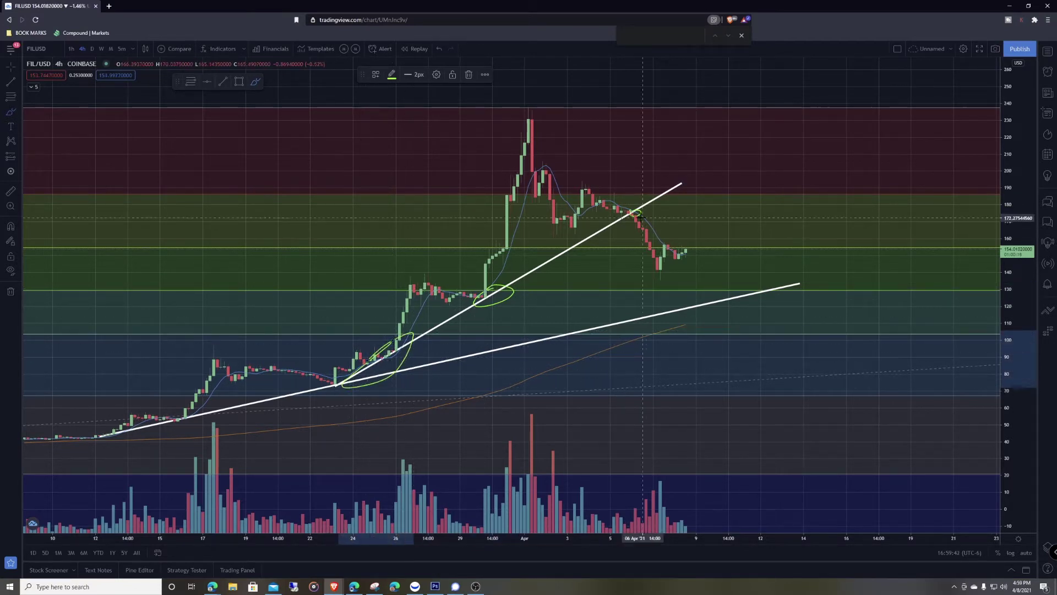
left_click_drag(621, 208, 578, 229)
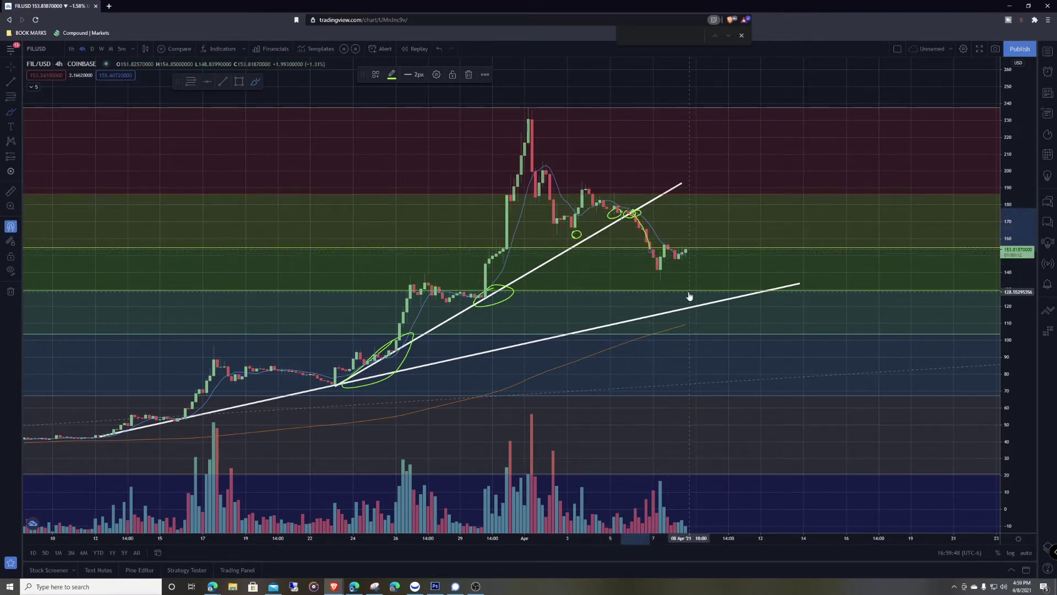
Undo all brush marks made around the steeper trend line
key("ctrl+z")
key("ctrl+z")
key("ctrl+z")
key("ctrl+z")
key("ctrl+z")
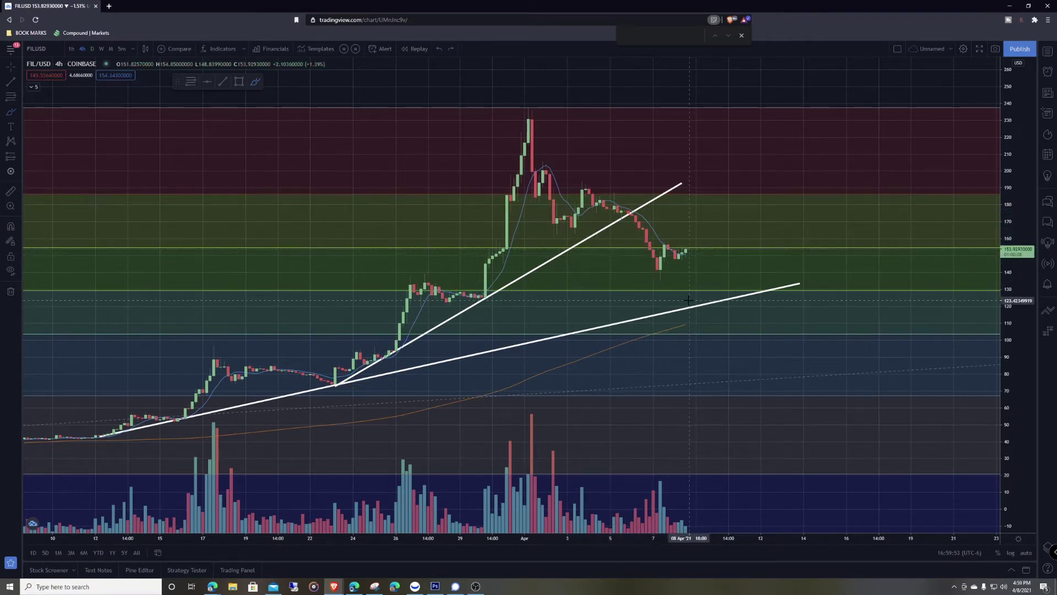
Draw a falling trend line from the 1 April peak at about 234 down to about 139 on 9 April
left_click(9, 82)
left_click(529, 114)
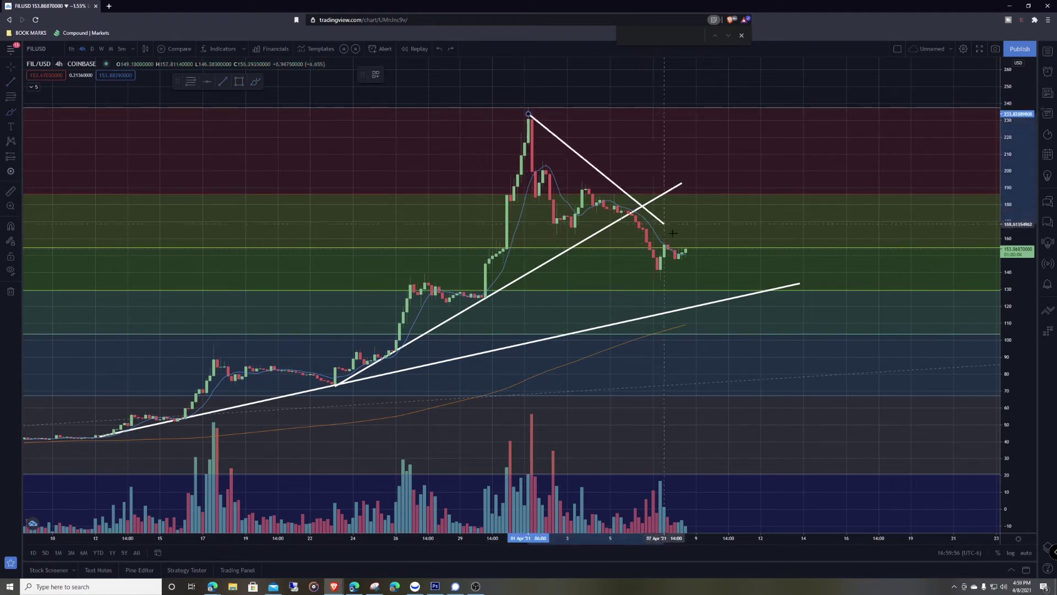
left_click(705, 275)
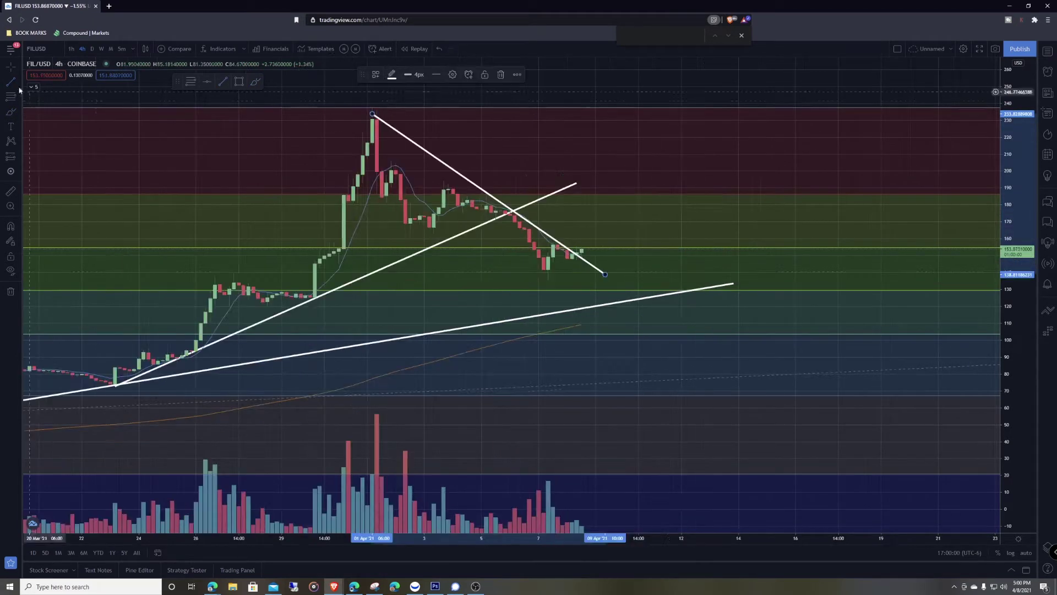
Trace the price path up to the April peak and down the falling trend line with the brush, and circle the latest volume bars
left_click(10, 114)
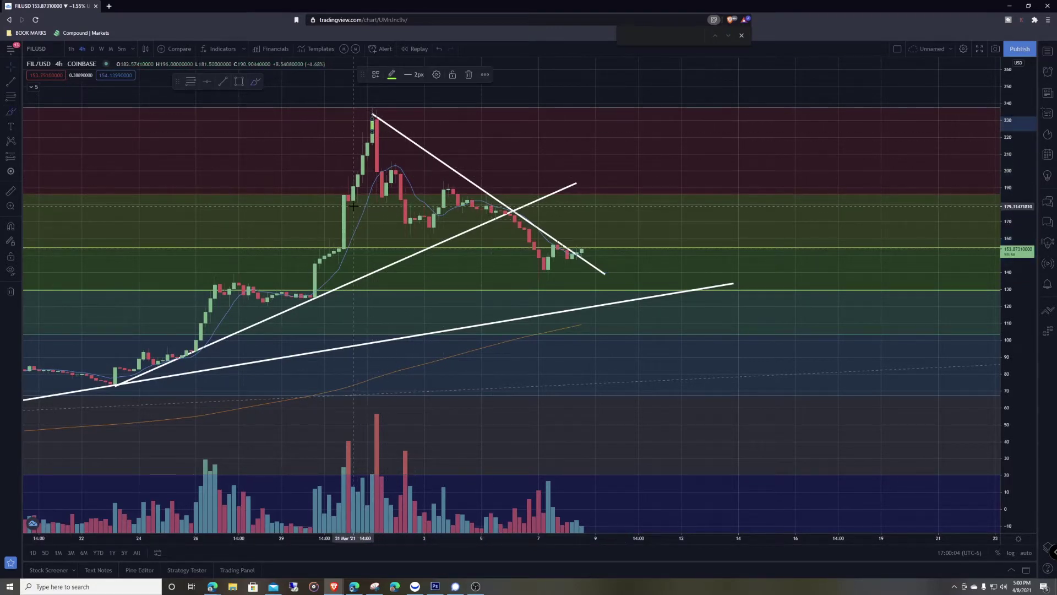
mouse_move(352, 202)
left_mouse_down()
mouse_move(381, 120)
mouse_move(429, 214)
left_mouse_up()
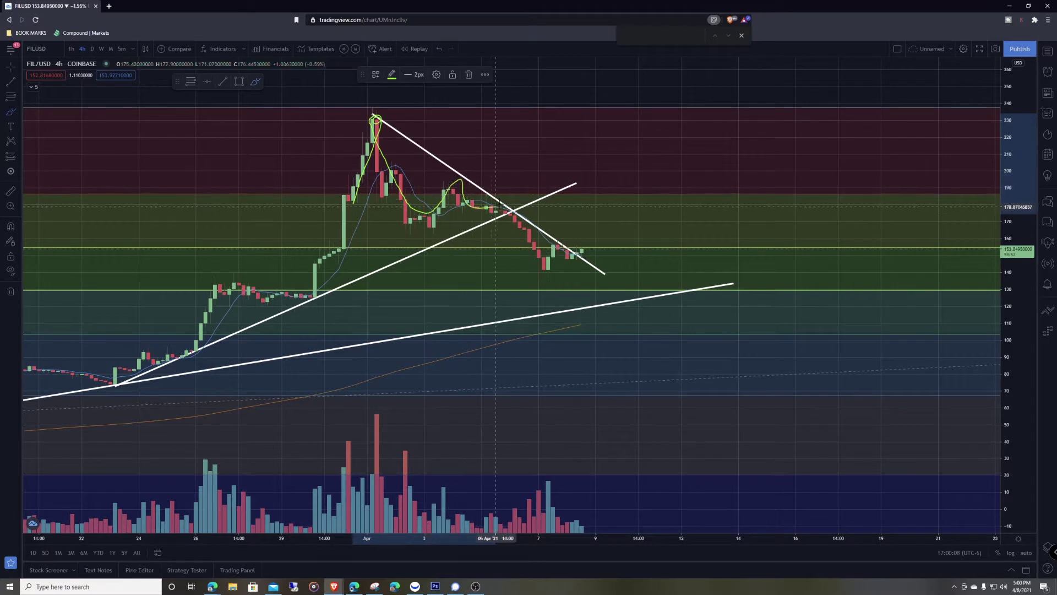
left_click_drag(515, 219, 530, 222)
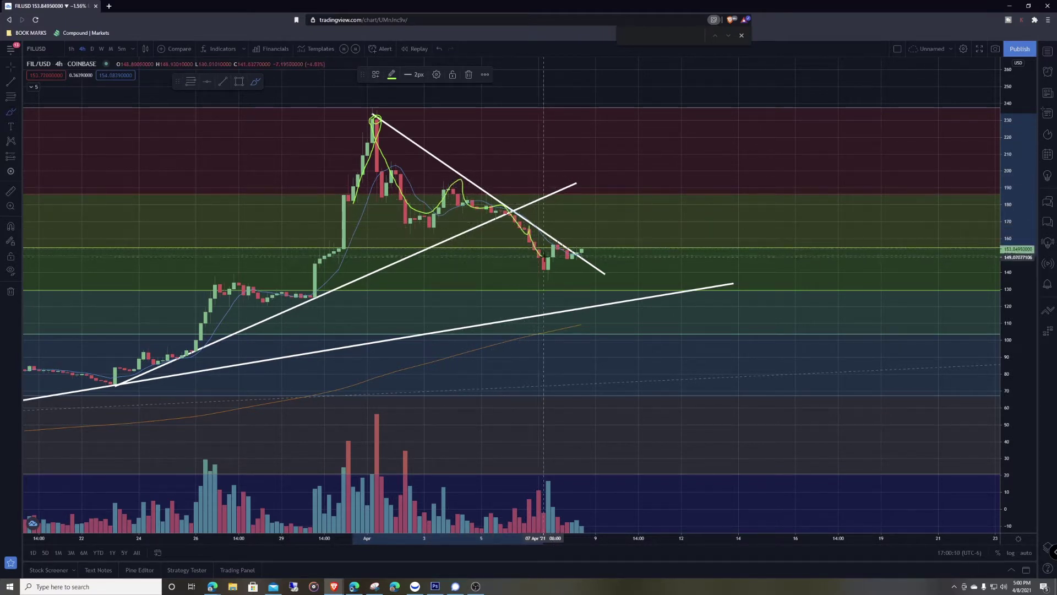
mouse_move(544, 258)
left_mouse_down()
mouse_move(559, 242)
mouse_move(573, 251)
left_mouse_up()
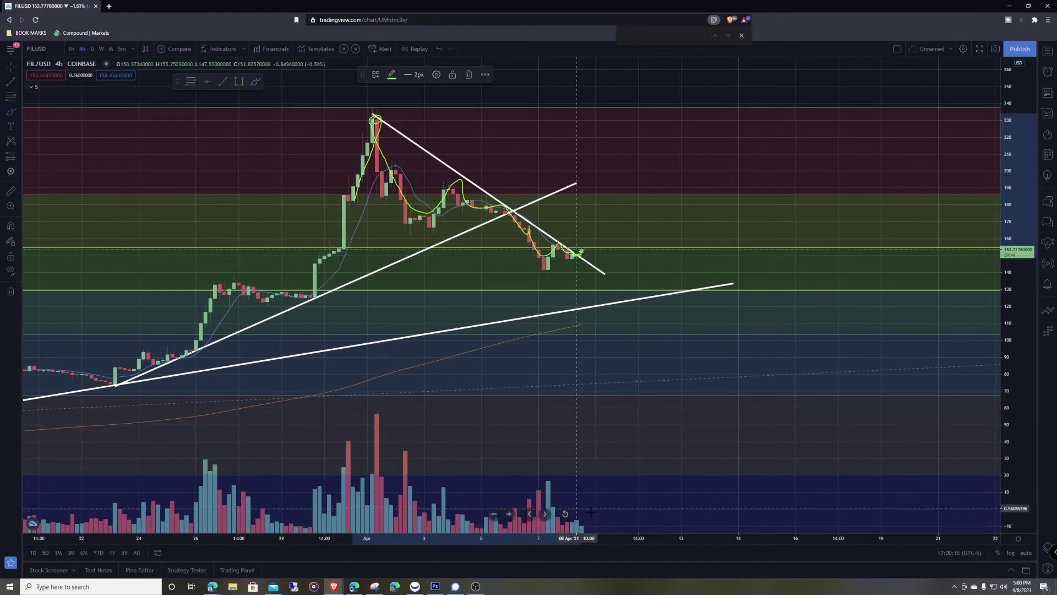
mouse_move(586, 504)
left_mouse_down()
mouse_move(569, 536)
mouse_move(568, 517)
left_mouse_up()
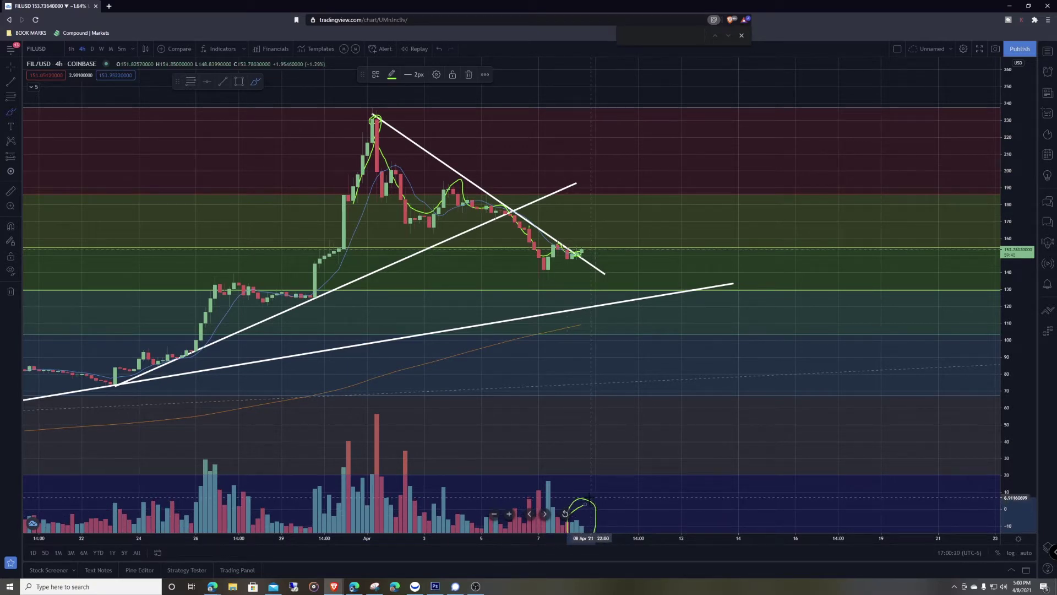
Undo the brush tracing of the price path and the circle around the latest volume bars
key("super")
type("obs")
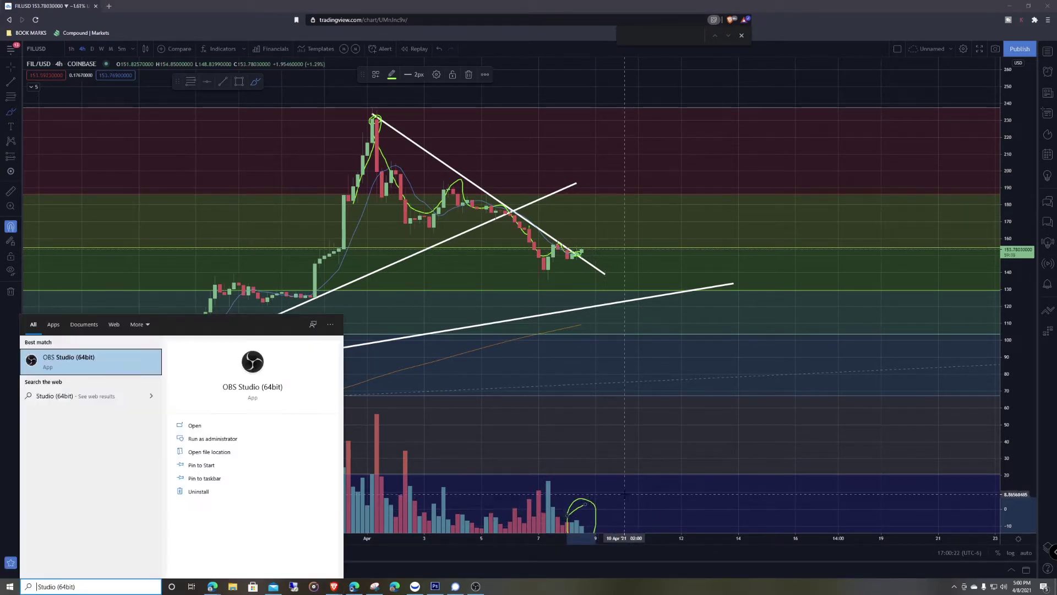
key("Return")
key("ctrl+z")
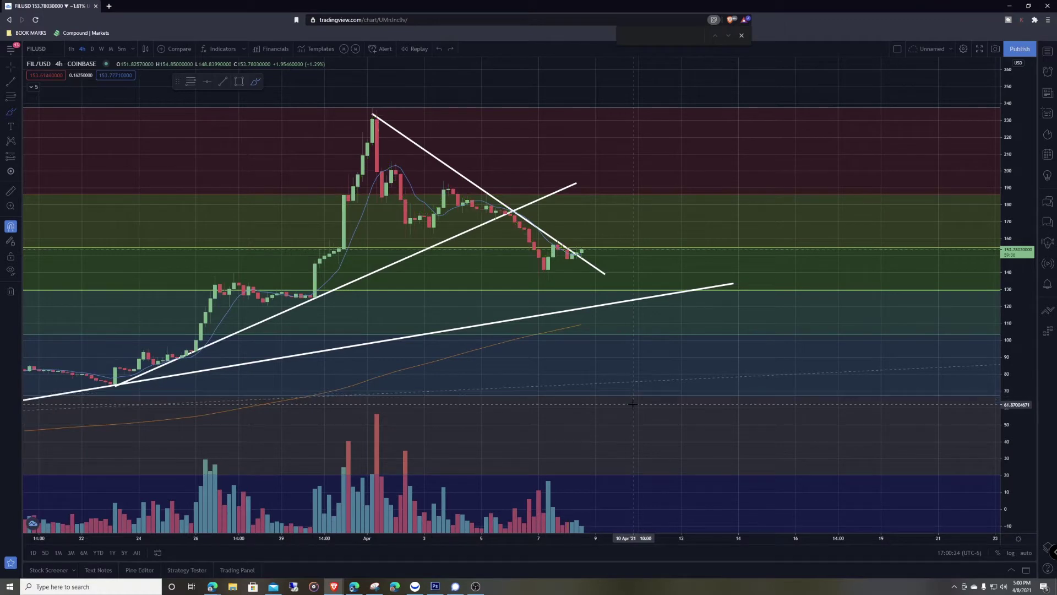
On the 1-hour chart, draw a rising trend line from about 140 to 159 and a falling one from about 159 to 154 between 6 and 9 April
left_click(71, 50)
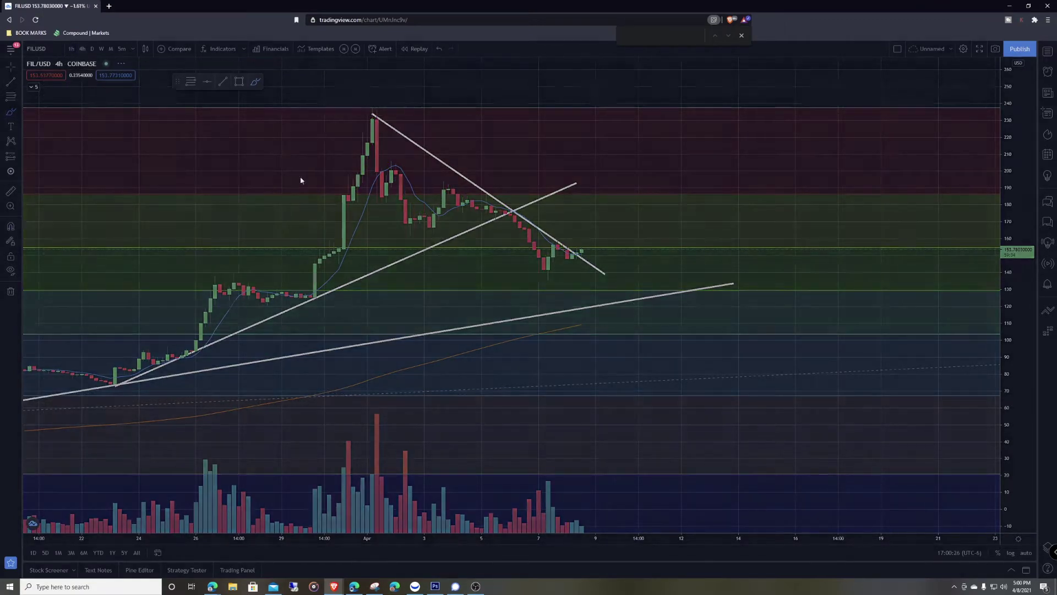
scroll(608, 217, "up", 3)
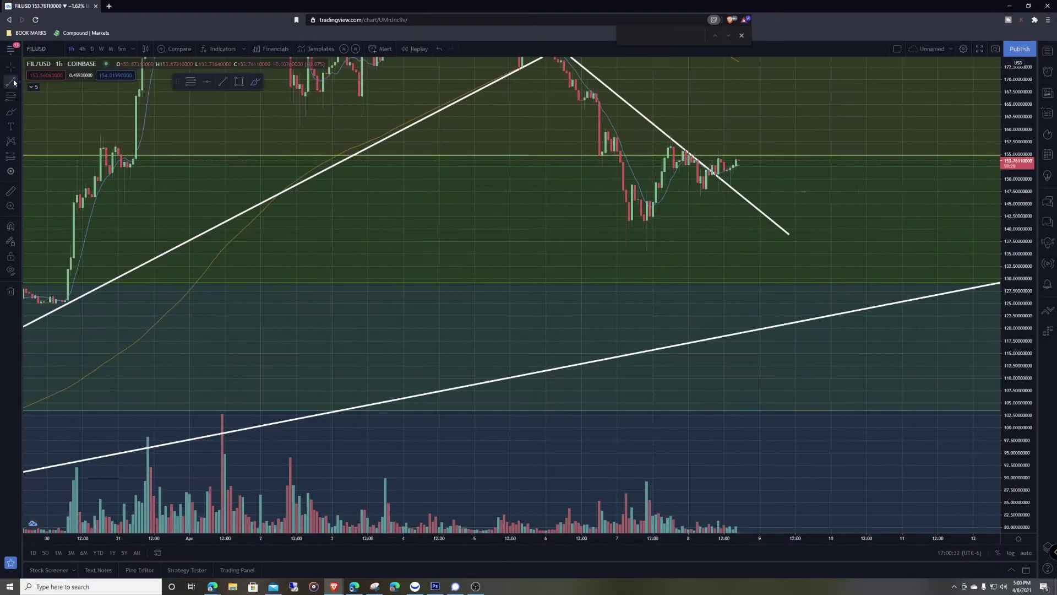
left_click(640, 229)
left_click(796, 133)
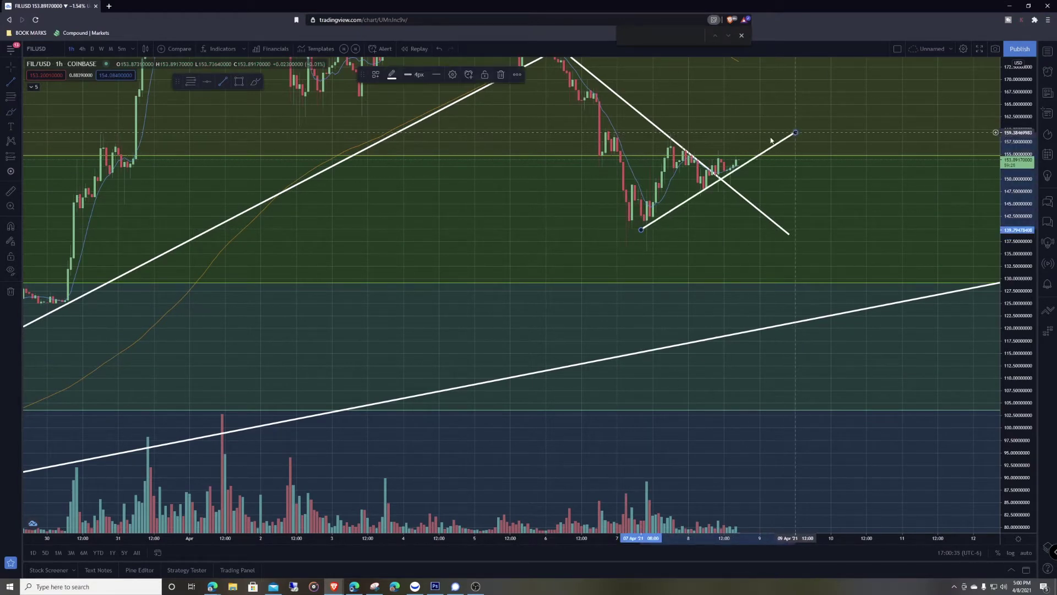
left_click(606, 132)
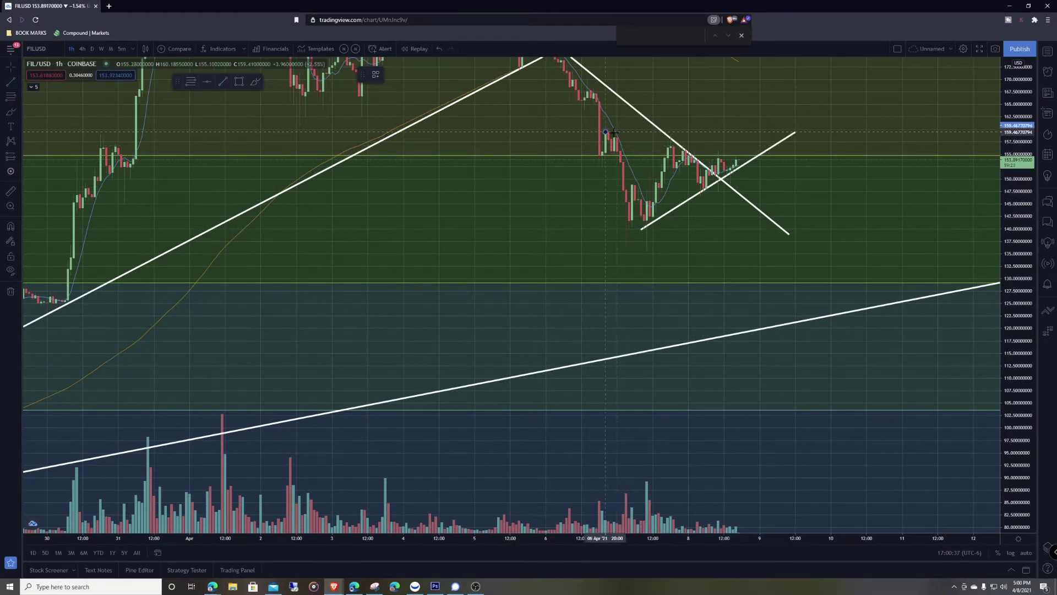
left_click(760, 160)
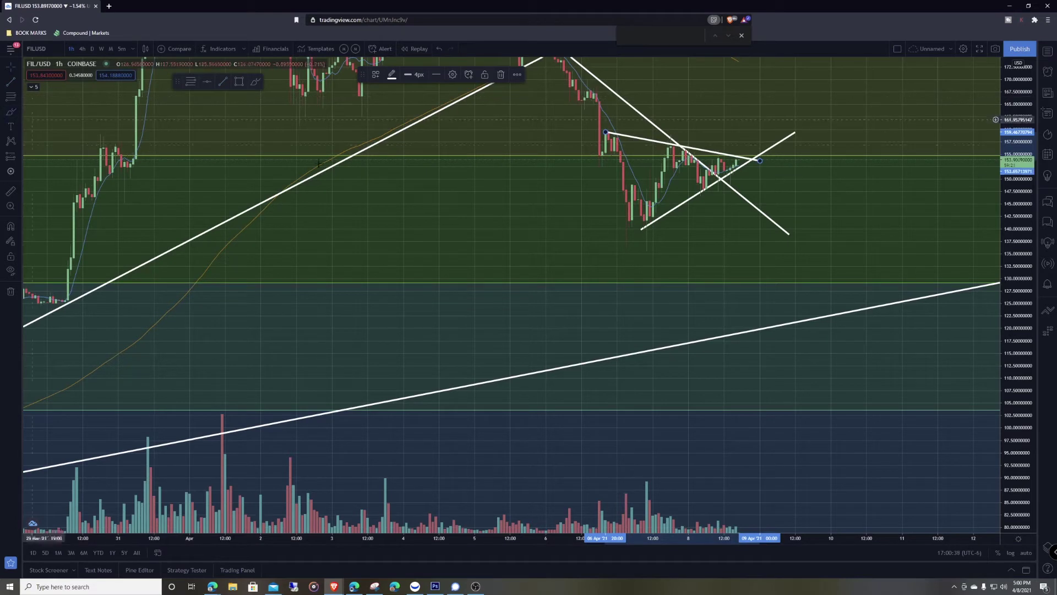
Brush the price swings inside the small triangle with possible moves out of it, and remove these marks
left_click(11, 112)
mouse_move(606, 133)
left_mouse_down()
mouse_move(665, 213)
mouse_move(674, 159)
mouse_move(732, 161)
mouse_move(740, 174)
mouse_move(747, 126)
left_mouse_up()
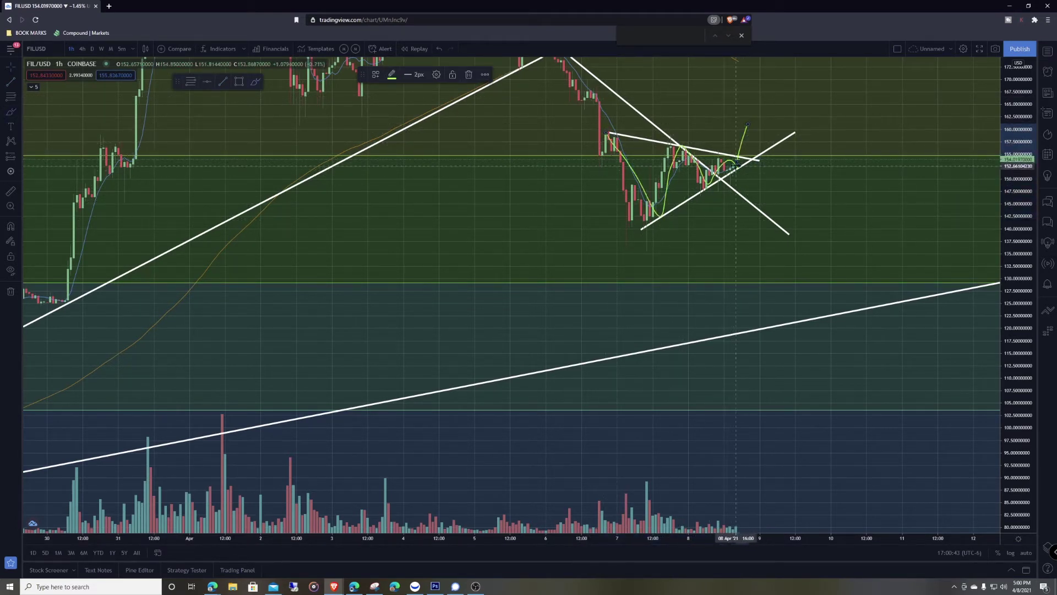
left_click_drag(736, 166, 741, 204)
key("ctrl+z")
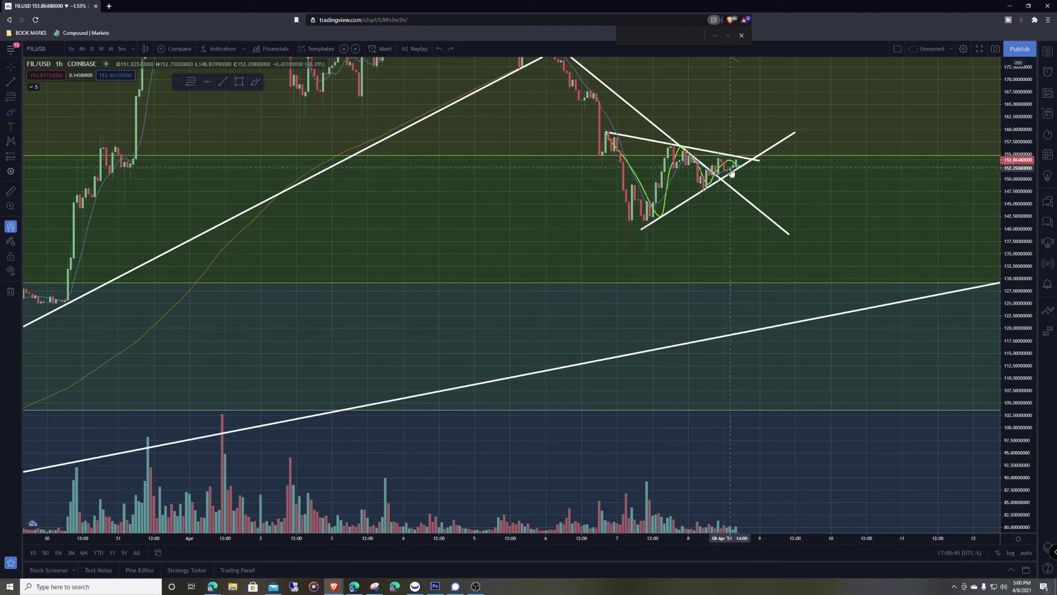
left_click_drag(696, 158, 793, 160)
key("Delete")
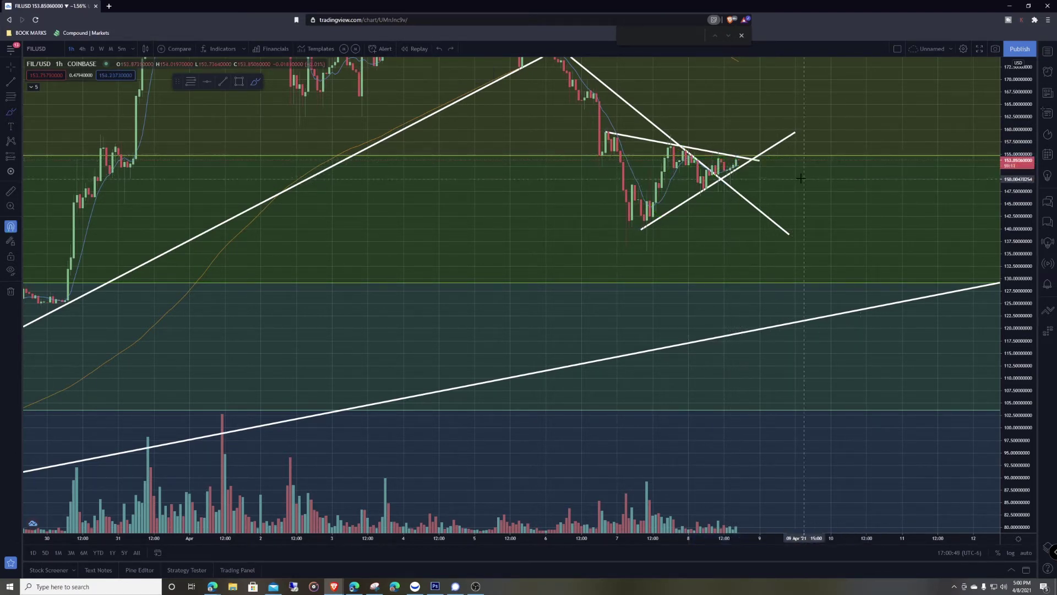
On the 4-hour chart, brush along the moving average and the price decline into the small triangle, circle the latest candles, and undo the marks
scroll(798, 170, "down", 3)
scroll(936, 162, "down", 2)
left_click_drag(1017, 144, 1017, 297)
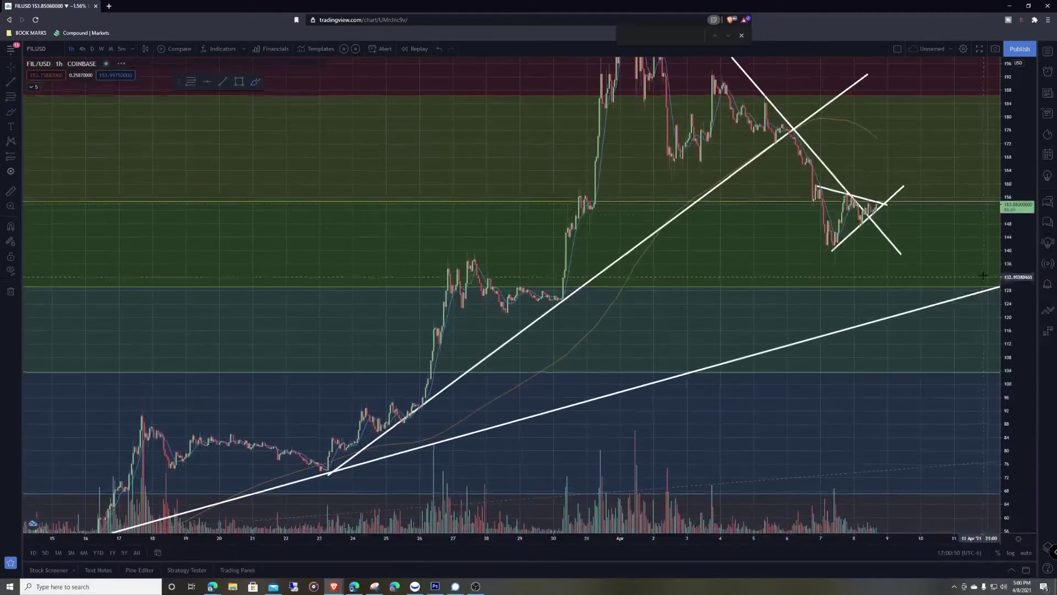
scroll(711, 248, "up", 3)
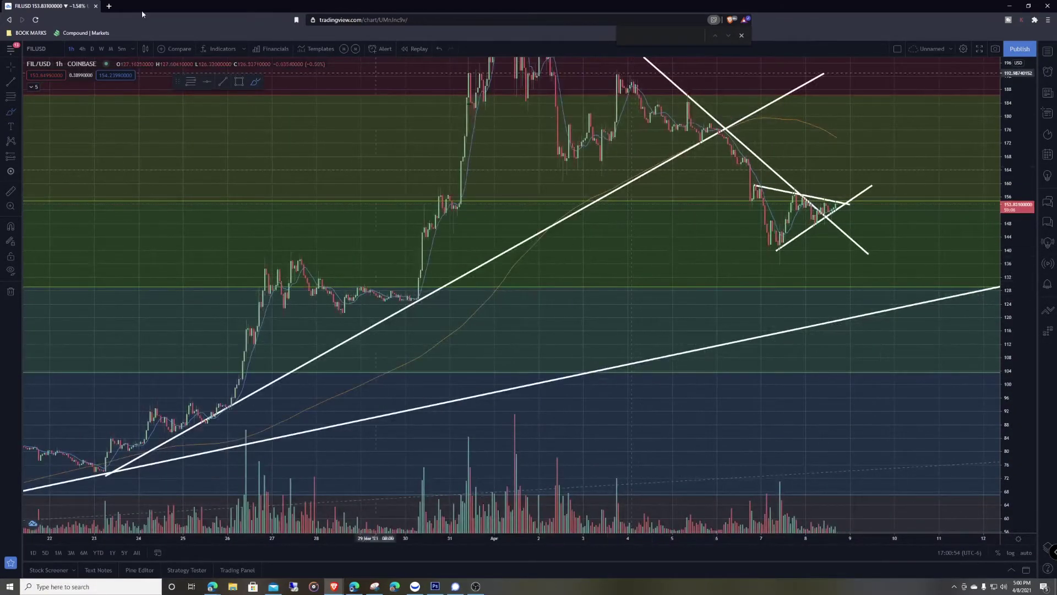
left_click(82, 49)
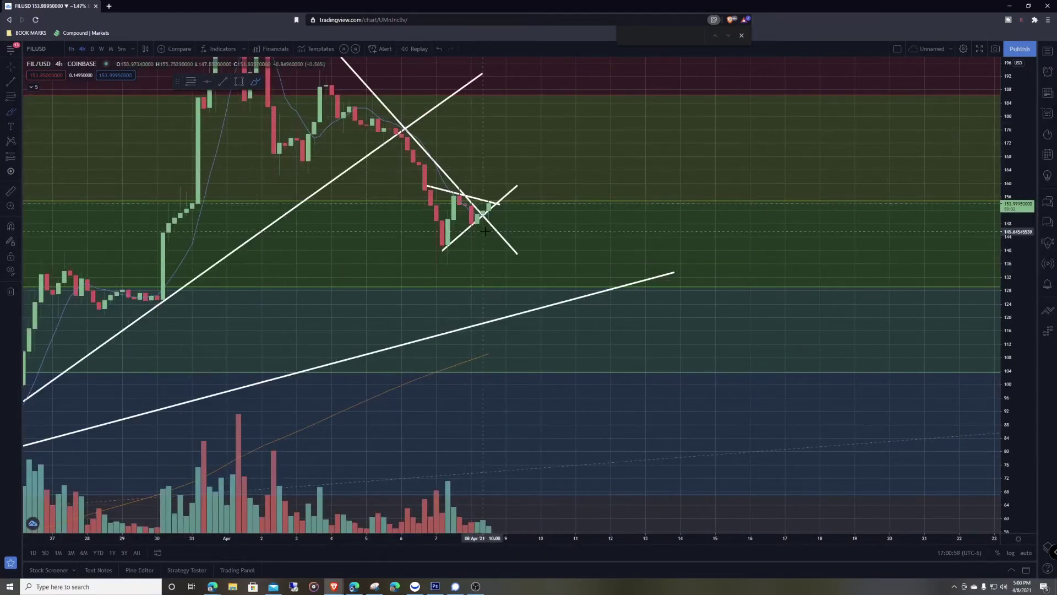
left_click(496, 212)
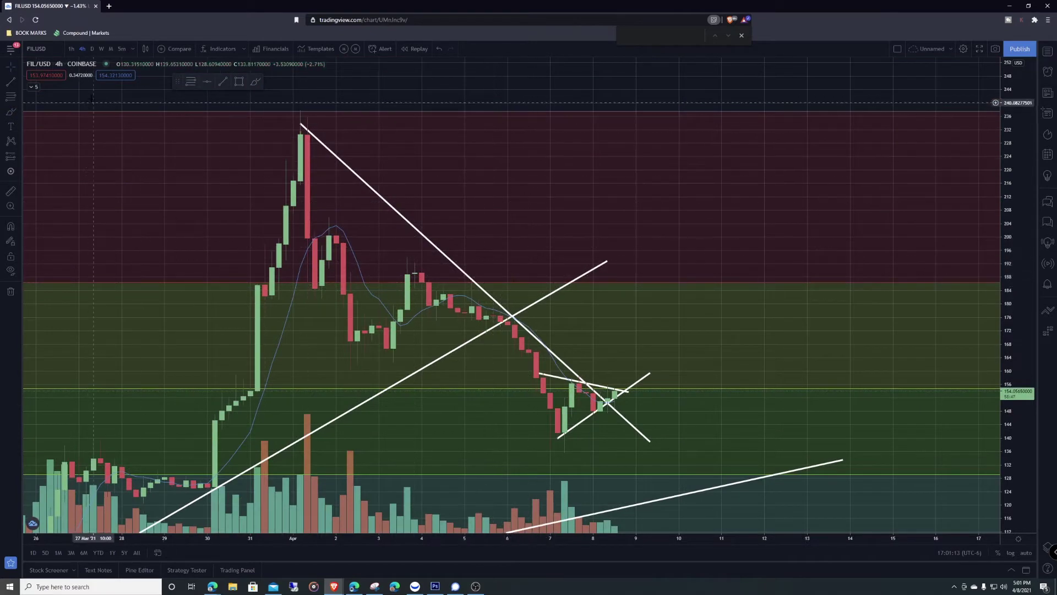
left_click(13, 117)
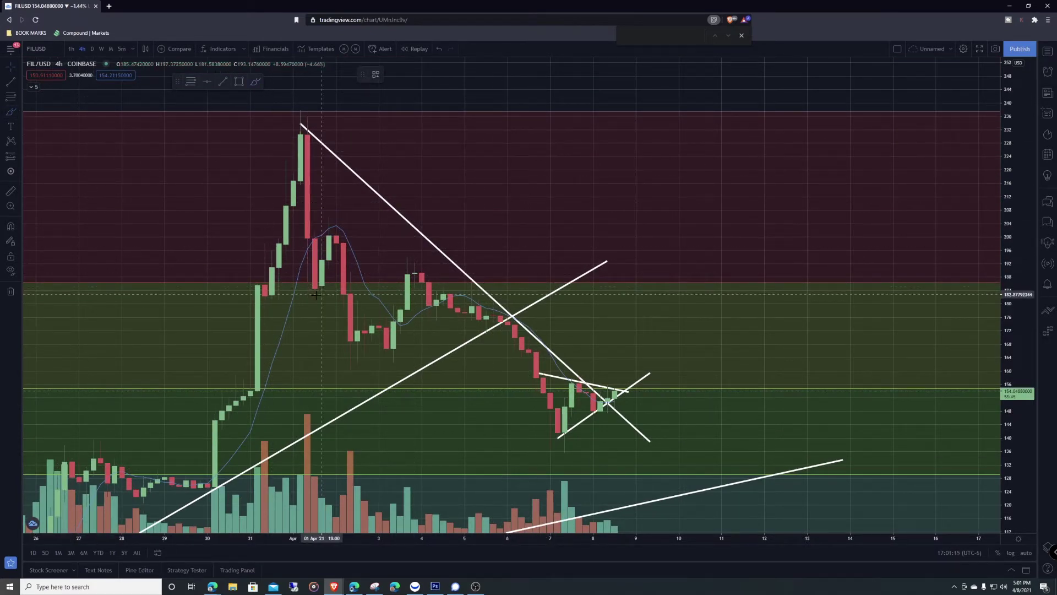
mouse_move(301, 278)
left_mouse_down()
mouse_move(341, 235)
mouse_move(389, 311)
mouse_move(489, 308)
mouse_move(597, 397)
mouse_move(665, 400)
left_mouse_up()
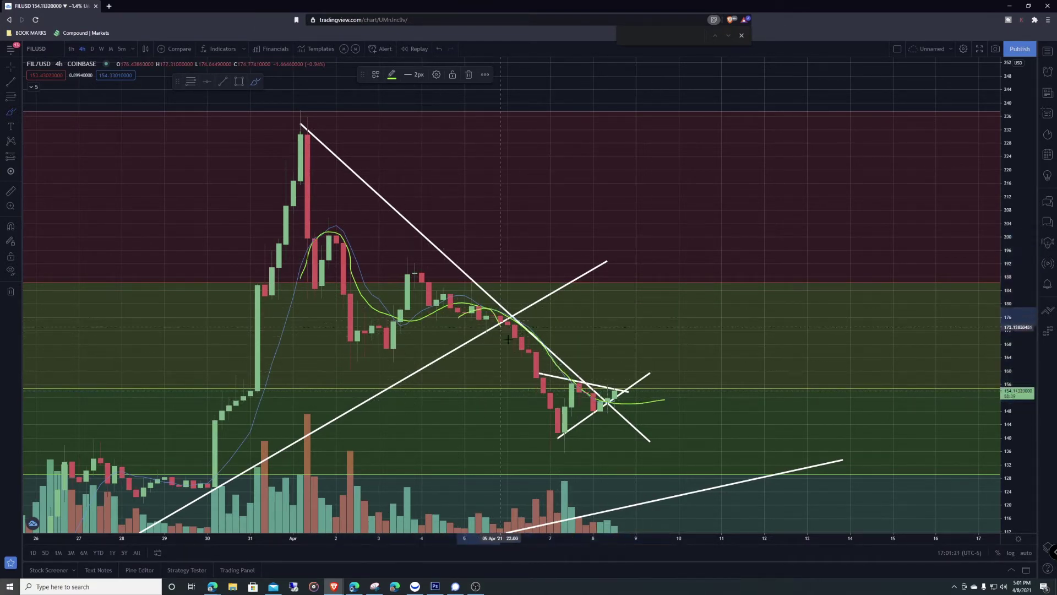
left_click_drag(530, 353, 586, 410)
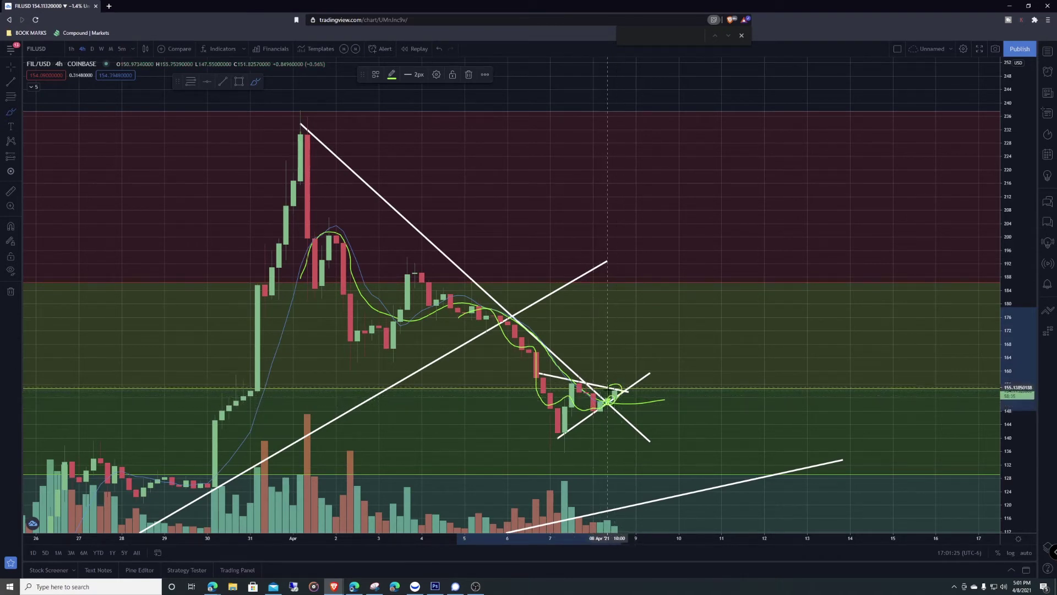
left_click_drag(625, 381, 606, 385)
key("ctrl+z")
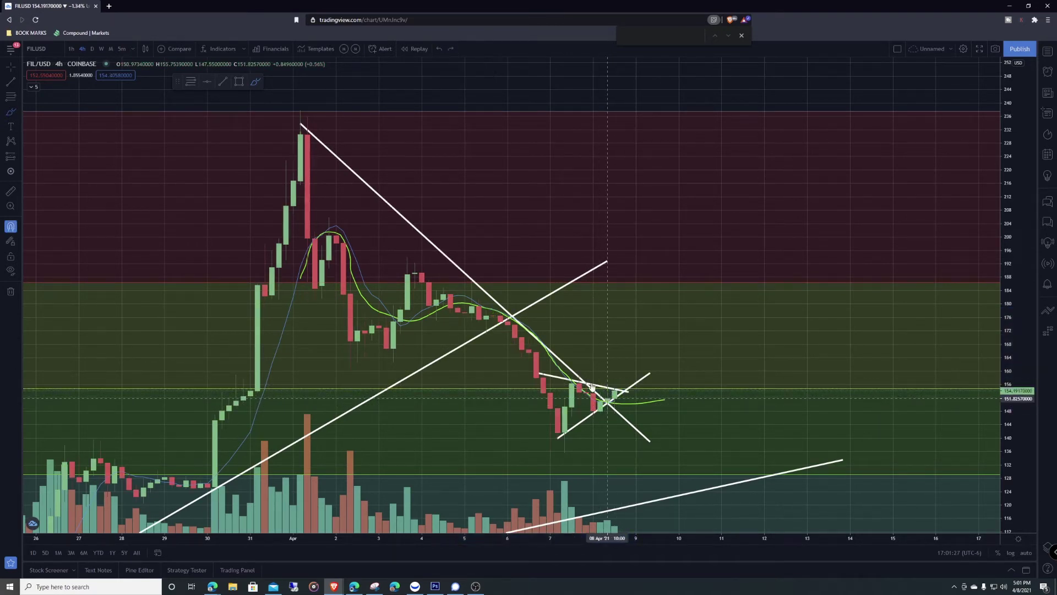
key("ctrl+z")
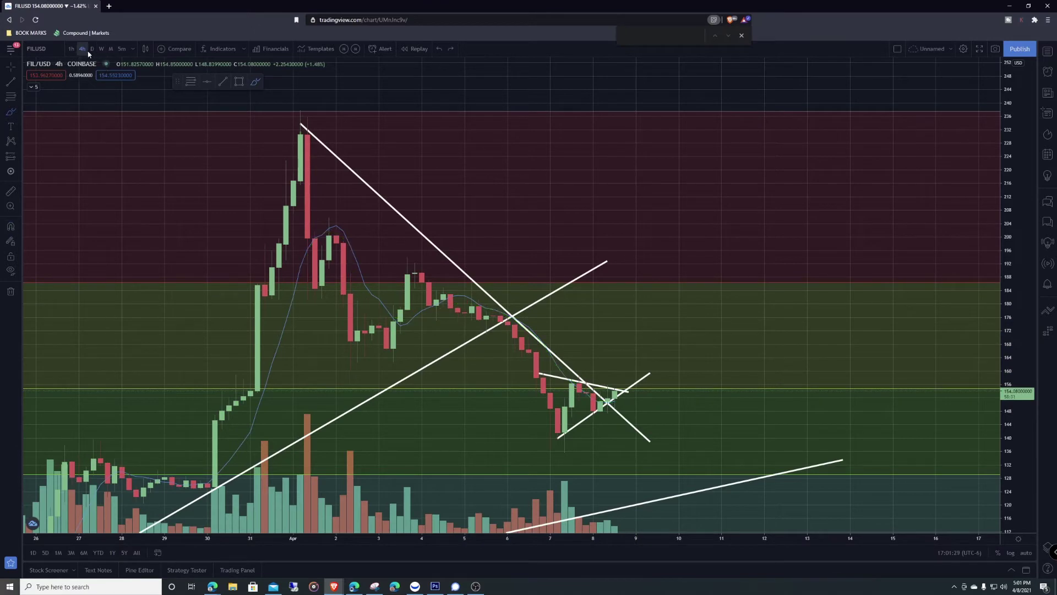
On the daily chart, brush along the moving average and the price rise from mid-March to the April highs, and remove the marks
left_click(92, 49)
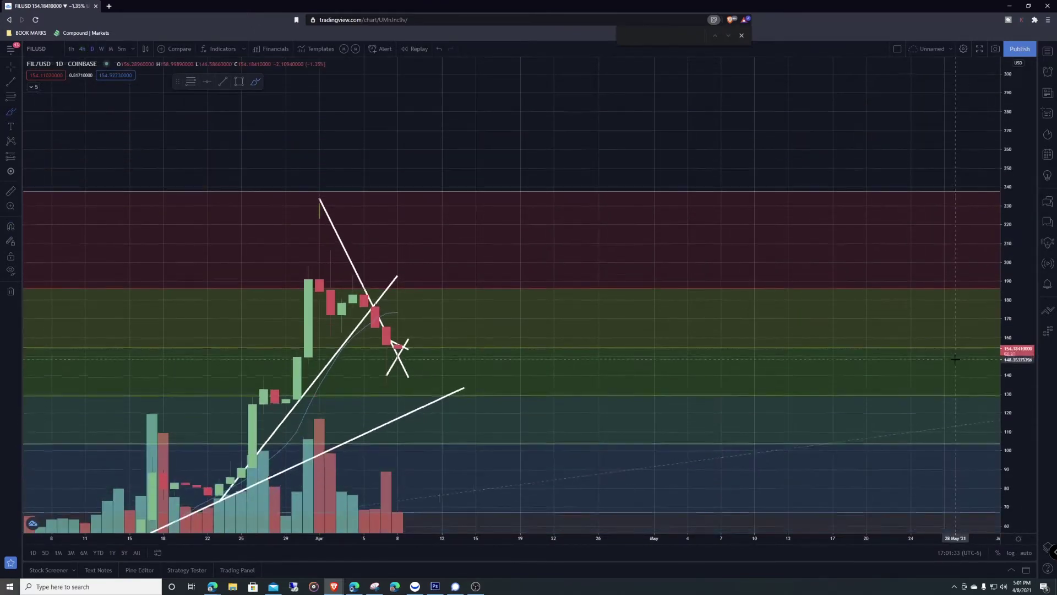
left_click_drag(1017, 368, 1016, 353)
scroll(878, 370, "down", 4)
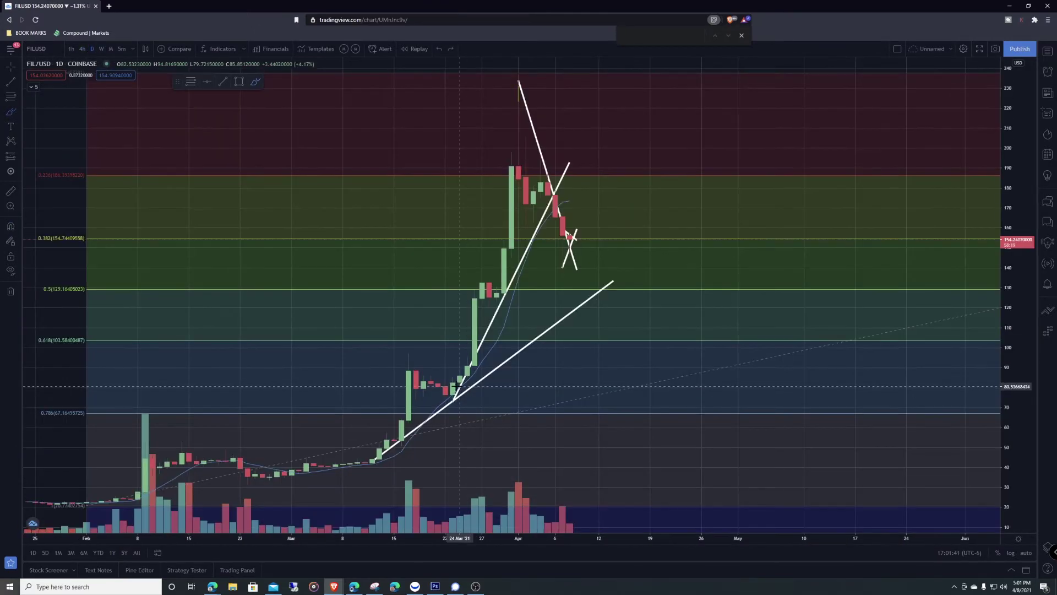
mouse_move(460, 386)
left_mouse_down()
mouse_move(551, 201)
mouse_move(599, 188)
left_mouse_up()
mouse_move(386, 445)
left_mouse_down()
mouse_move(463, 379)
mouse_move(502, 267)
mouse_move(515, 173)
left_mouse_up()
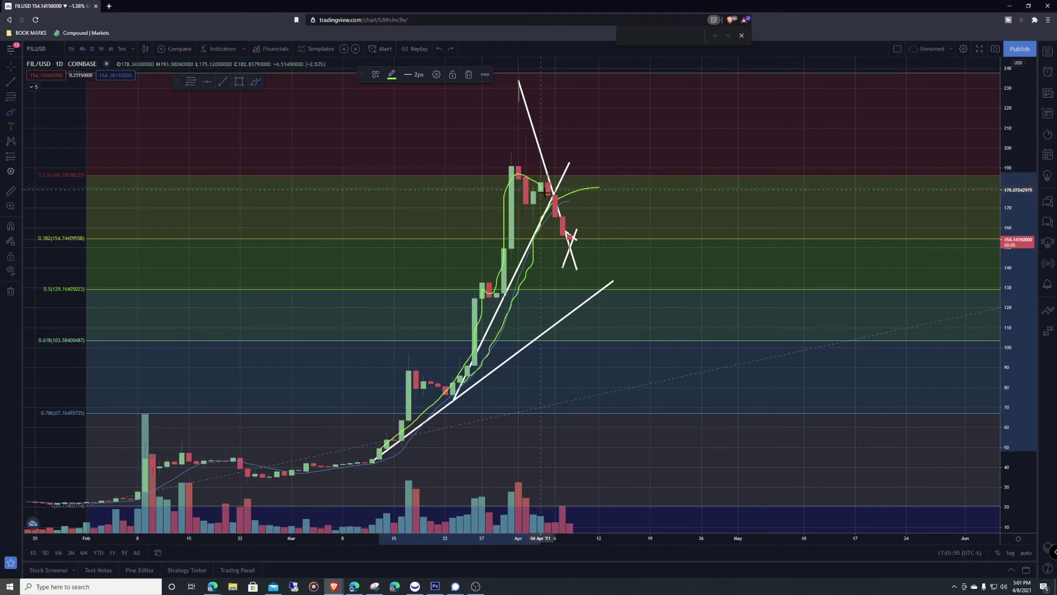
mouse_move(373, 429)
left_mouse_down()
mouse_move(466, 357)
mouse_move(497, 266)
left_mouse_up()
mouse_move(507, 229)
left_mouse_down()
mouse_move(505, 194)
mouse_move(519, 178)
mouse_move(555, 199)
left_mouse_up()
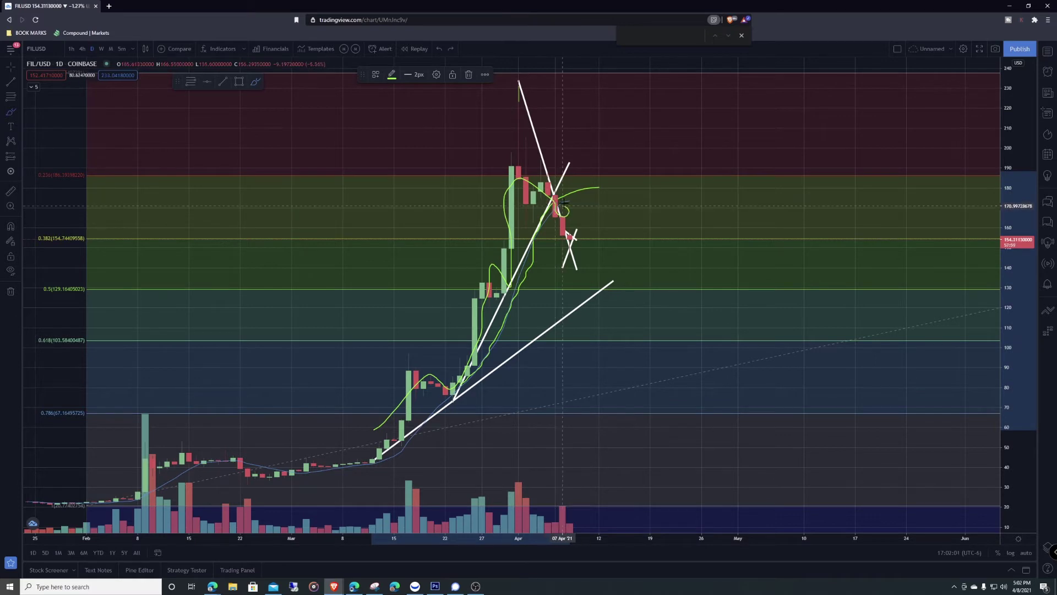
key("Delete")
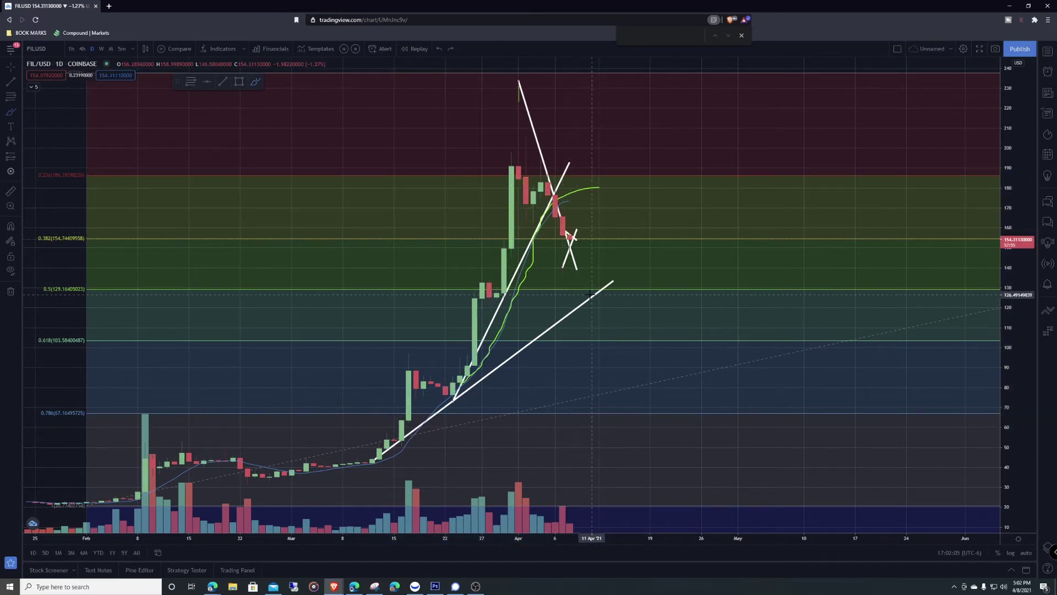
key("ctrl+z")
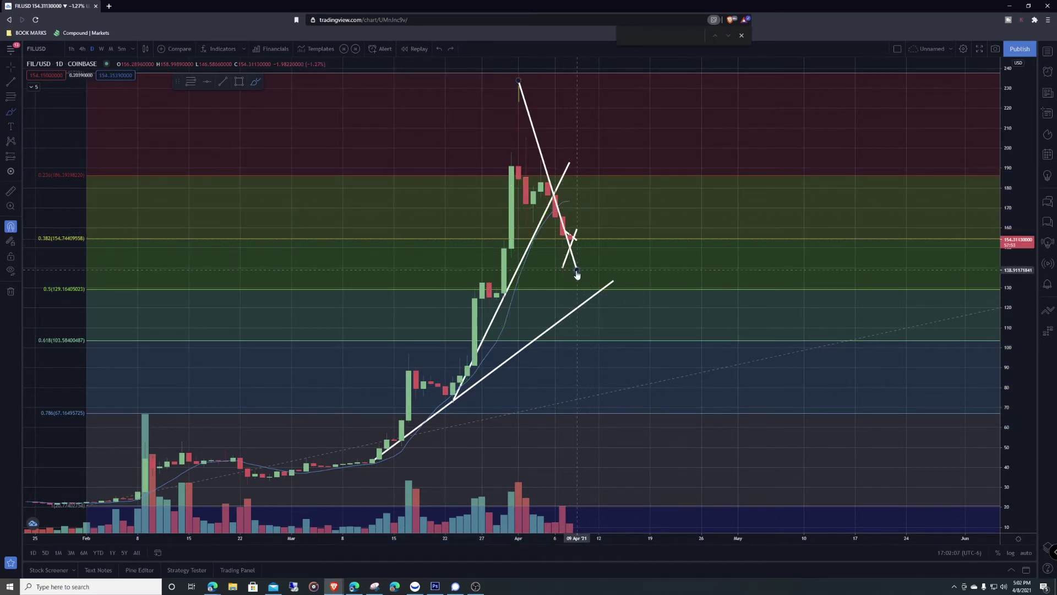
On the weekly chart, brush a rising curve along the moving average and highlight the 0.618 Fib level
left_click(101, 48)
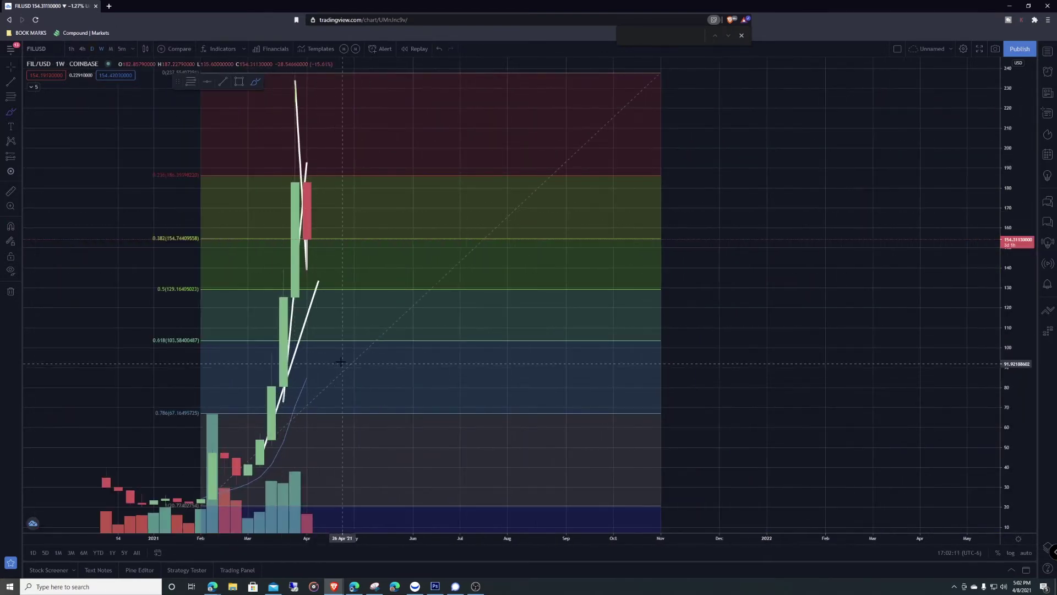
mouse_move(201, 500)
left_mouse_down()
mouse_move(243, 468)
mouse_move(306, 374)
left_mouse_up()
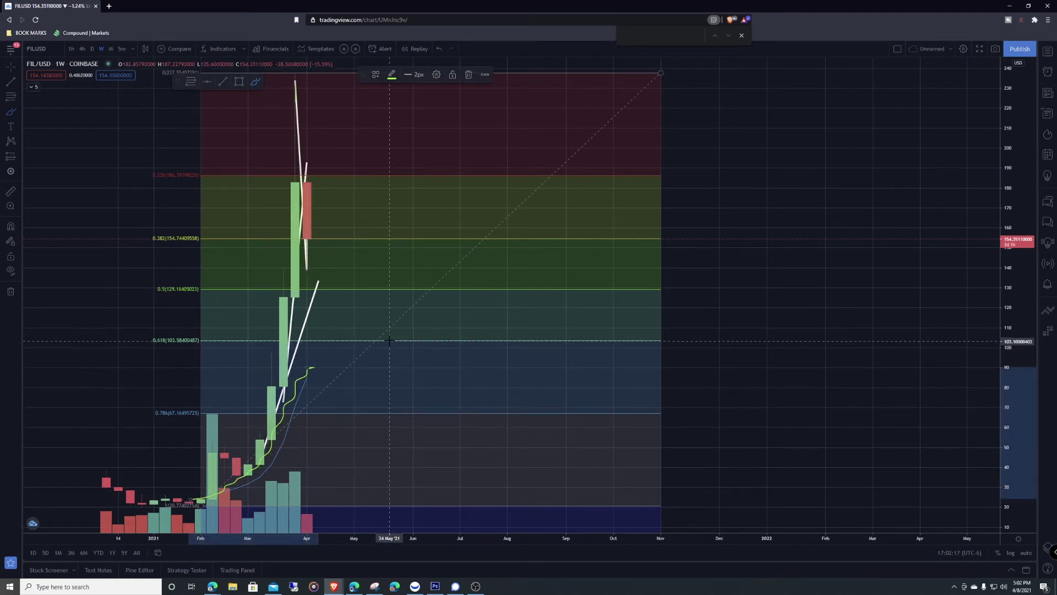
mouse_move(387, 338)
left_mouse_down()
mouse_move(292, 338)
mouse_move(427, 345)
mouse_move(295, 341)
mouse_move(413, 347)
left_mouse_up()
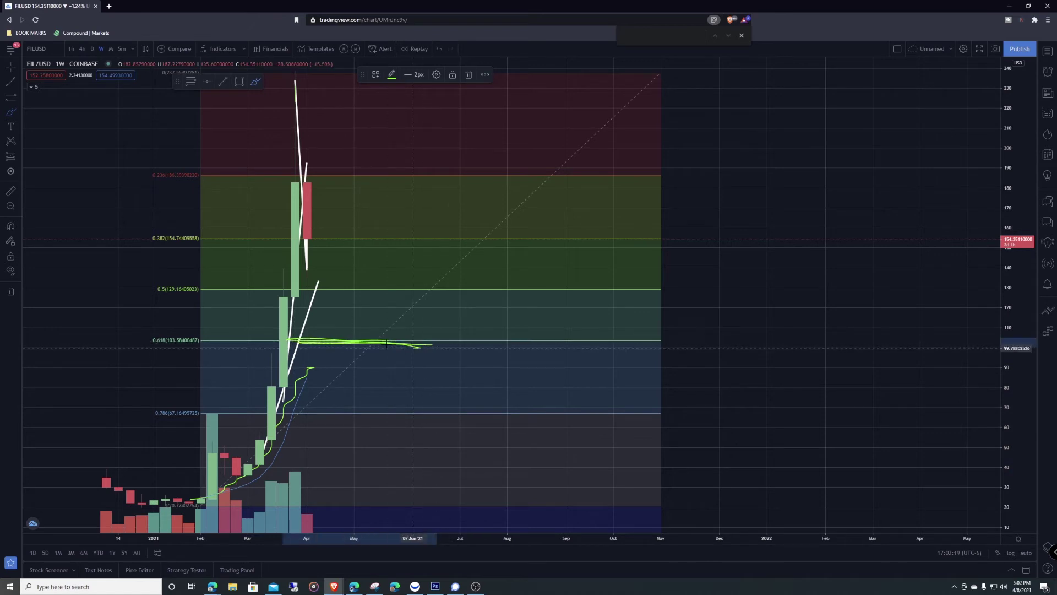
On the monthly chart, brush a rising curve beneath the candles and undo it
left_click(111, 49)
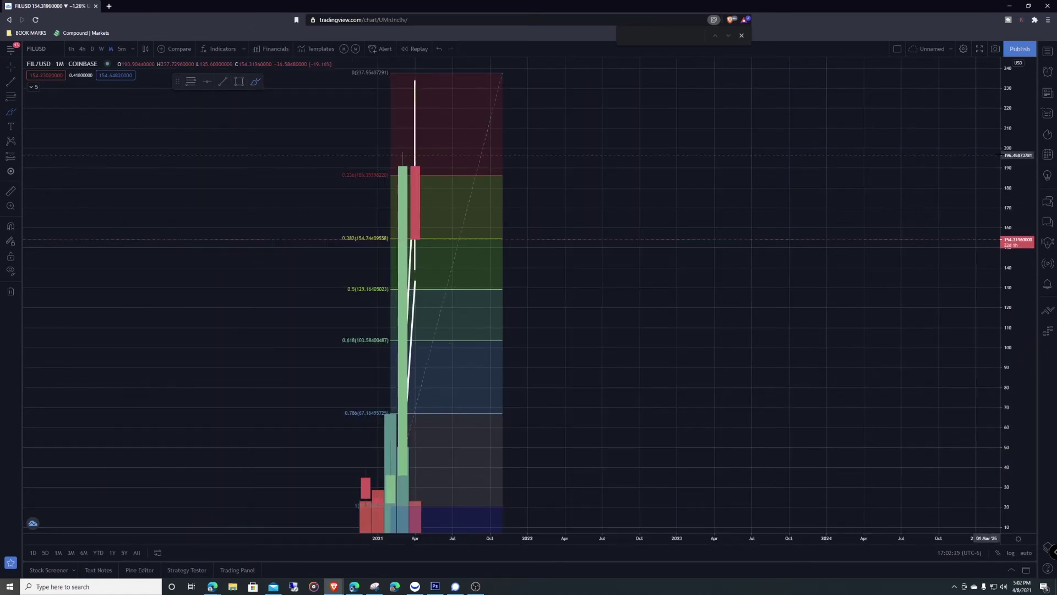
left_click_drag(1011, 155, 936, 384)
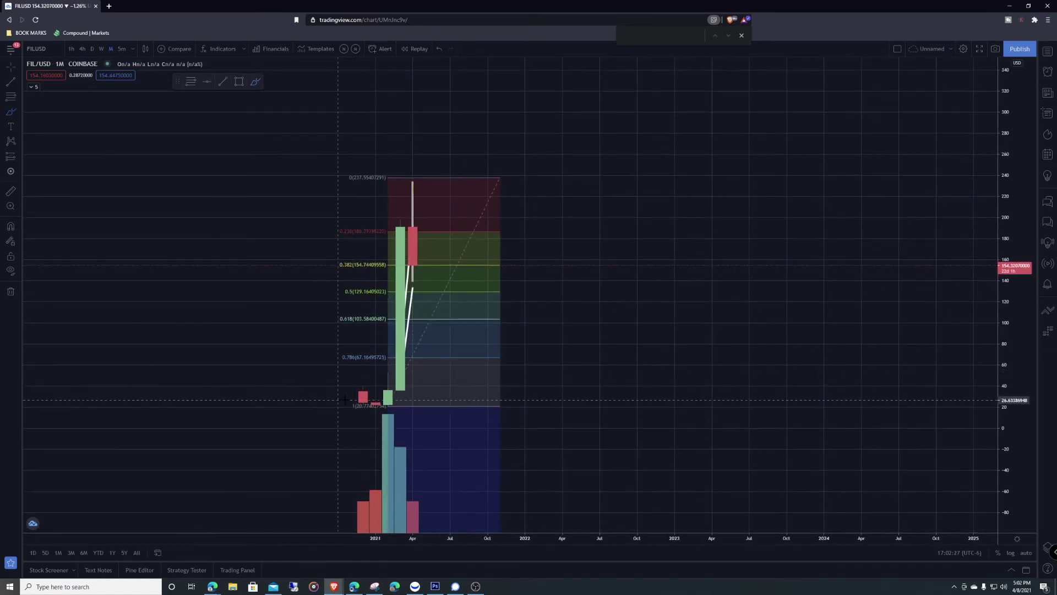
mouse_move(352, 403)
left_mouse_down()
mouse_move(366, 408)
mouse_move(456, 362)
left_mouse_up()
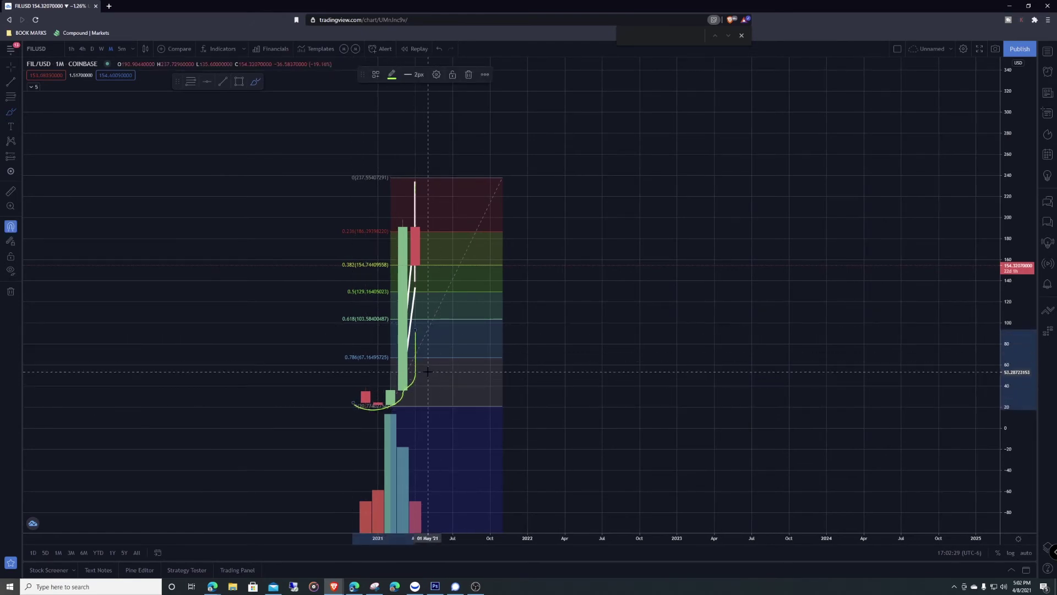
key("ctrl+z")
scroll(197, 230, "up", 2)
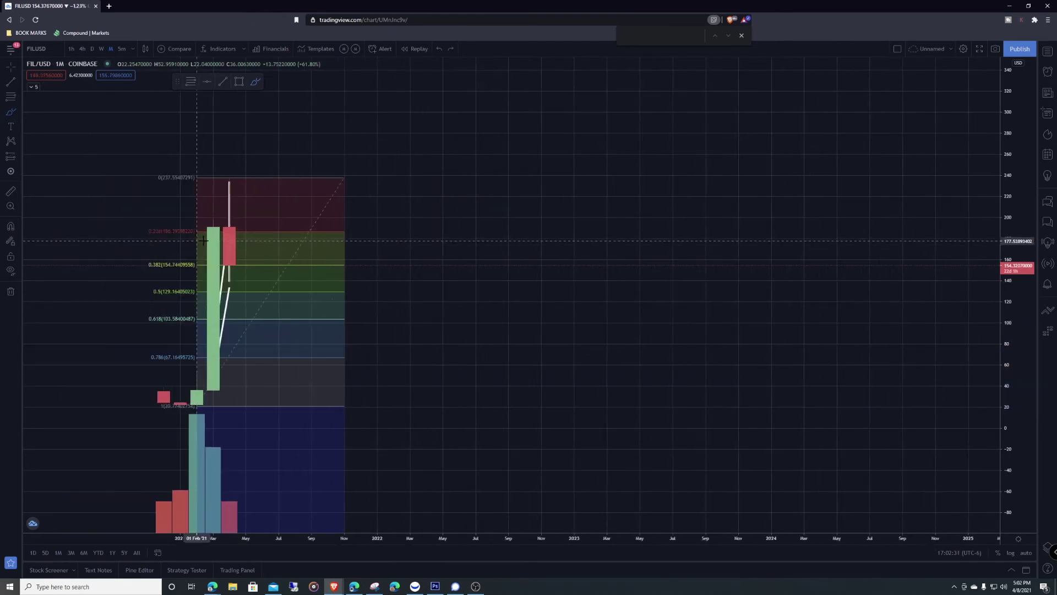
On the daily chart, brush the moving average curving over and a price drop to the 0.5 Fib level, circling the latest candle and that level
left_click(72, 49)
left_click(90, 52)
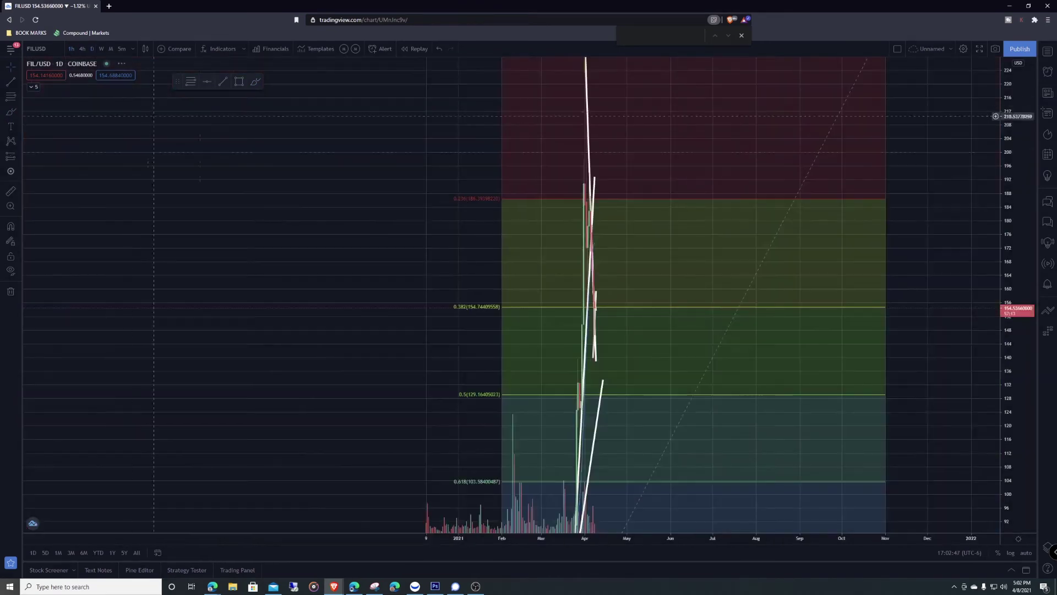
scroll(436, 312, "up", 15)
scroll(417, 312, "up", 1)
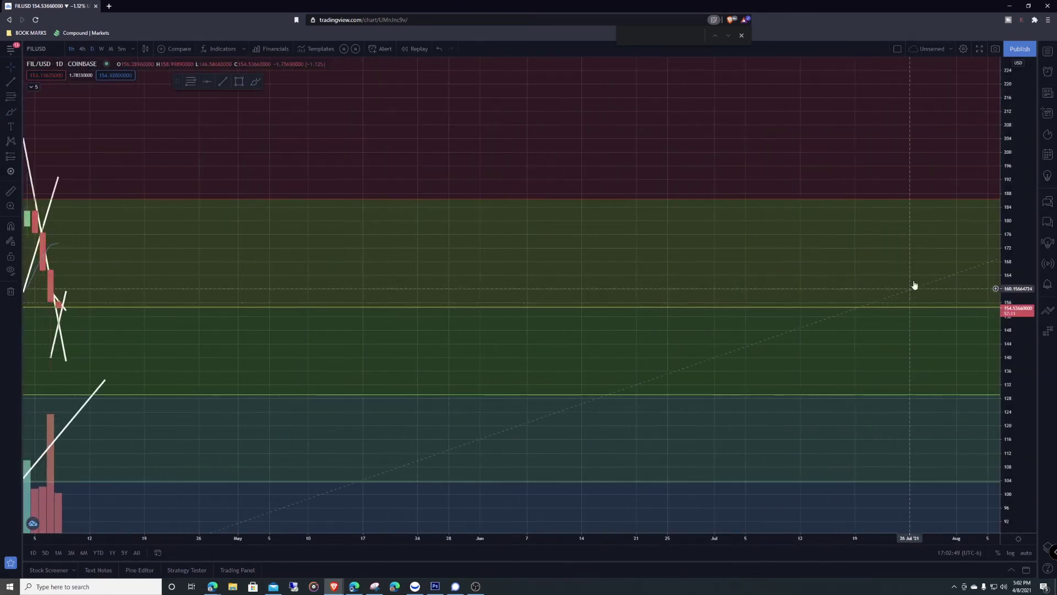
left_click_drag(1016, 159, 1016, 381)
scroll(353, 395, "up", 2)
scroll(166, 331, "down", 3)
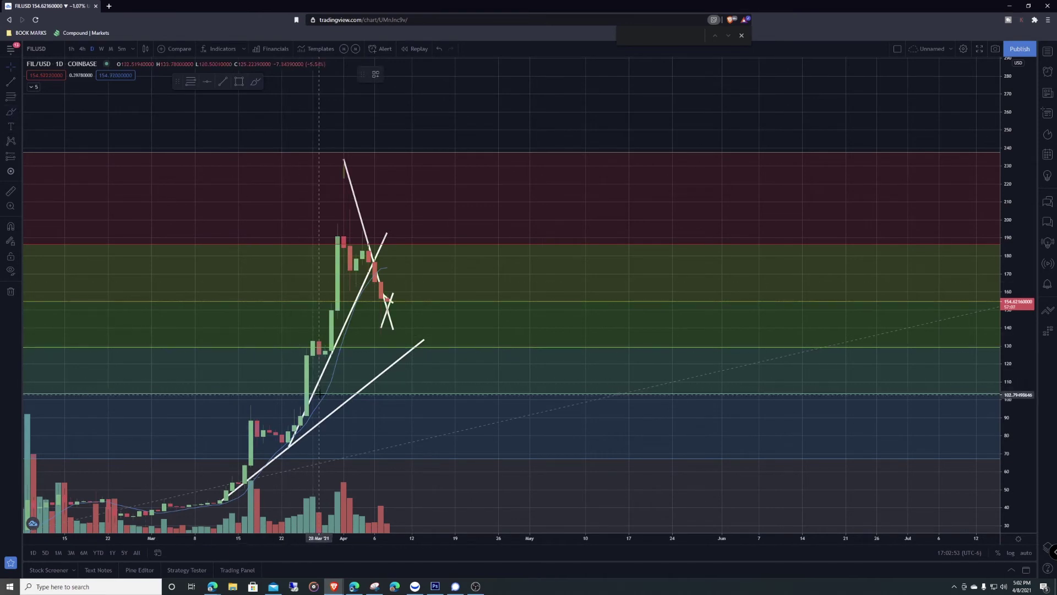
mouse_move(318, 392)
left_mouse_down()
mouse_move(349, 315)
mouse_move(389, 266)
mouse_move(454, 292)
mouse_move(398, 304)
mouse_move(393, 341)
left_mouse_up()
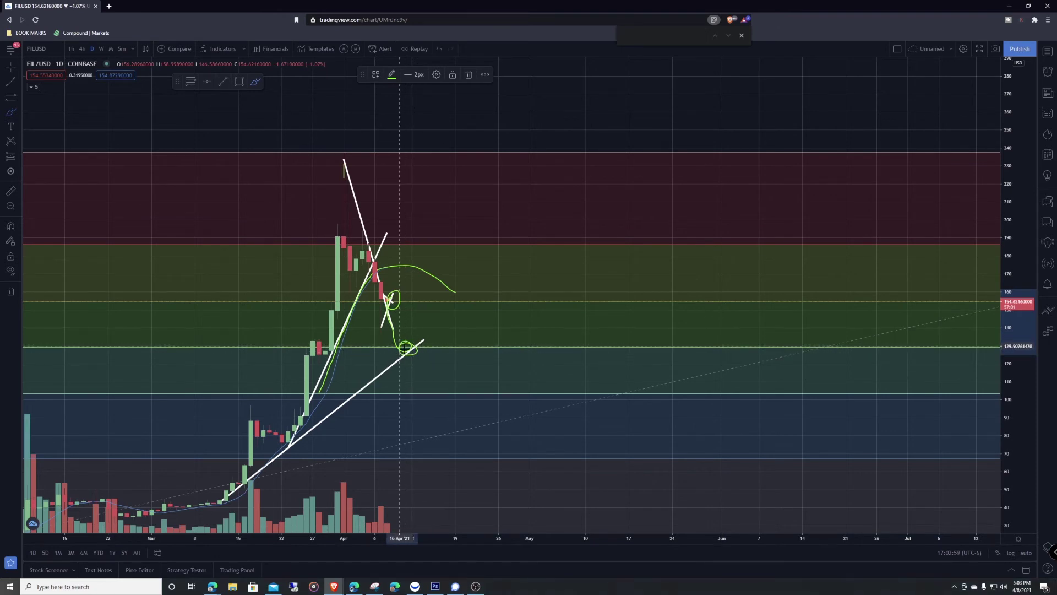
scroll(406, 348, "down", 3)
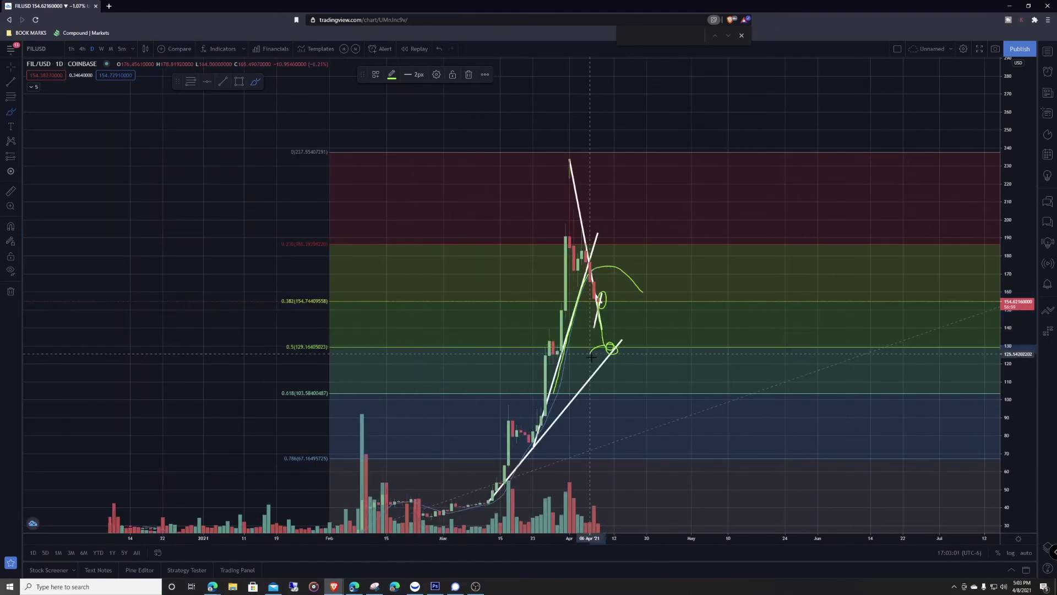
On the daily chart, undo the brush marks at the 0.5 Fib level, then circle the 0.618 level and undo that mark
key("ctrl+z")
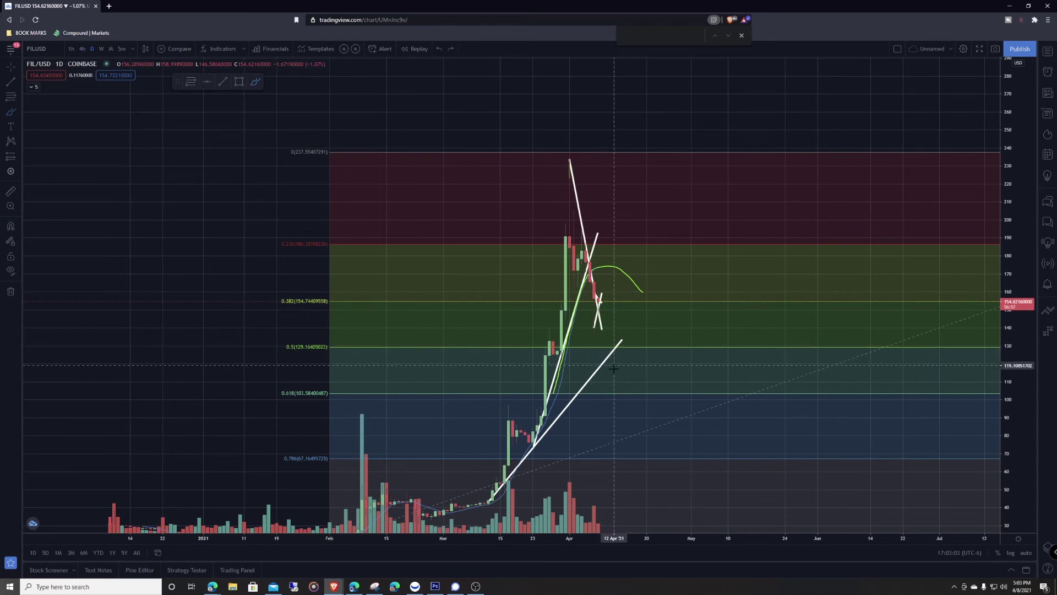
left_click_drag(650, 388, 655, 395)
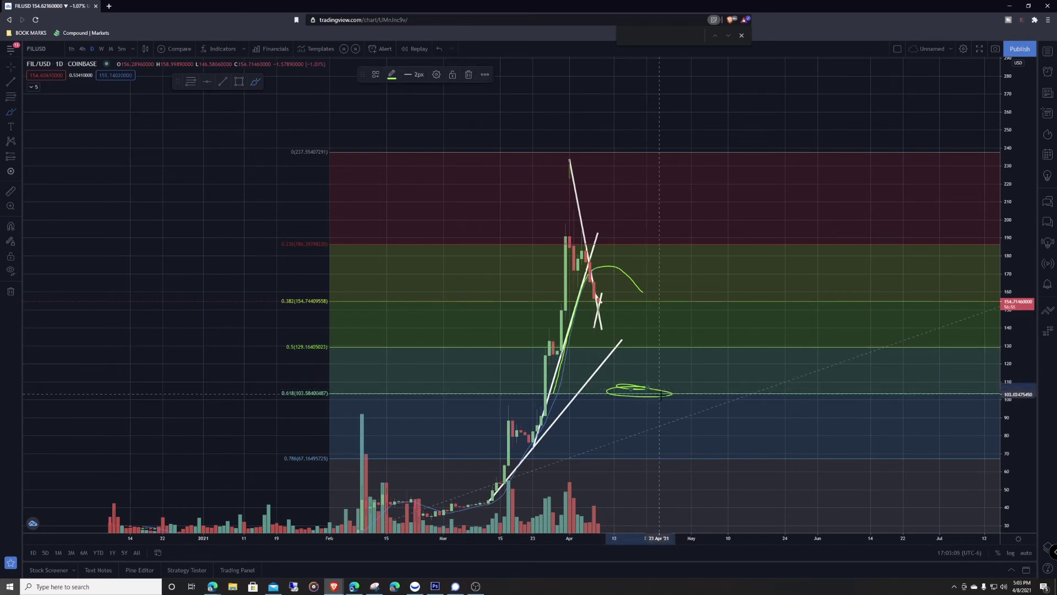
key("ctrl+z")
On the weekly chart, brush the moving average rising toward the 0.618 Fib level, circle points along it and undo the marks
left_click(101, 48)
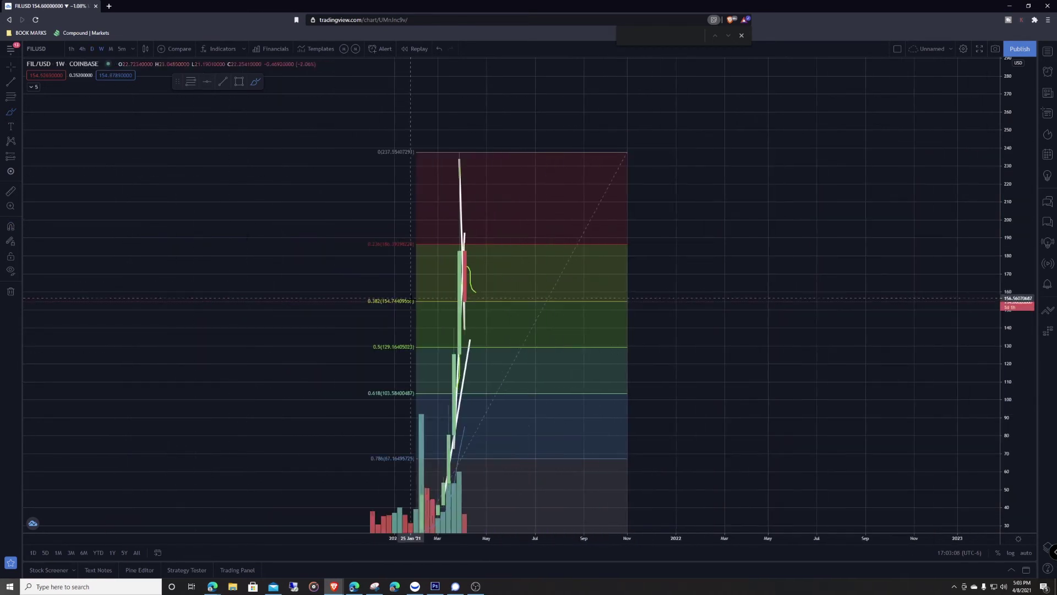
left_click_drag(454, 476, 478, 392)
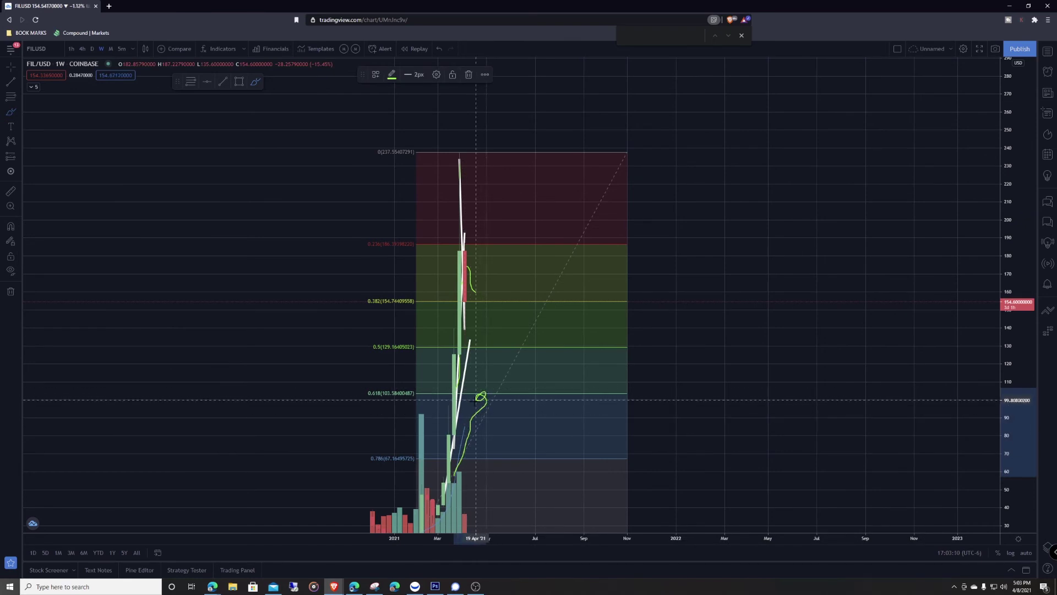
key("ctrl+z")
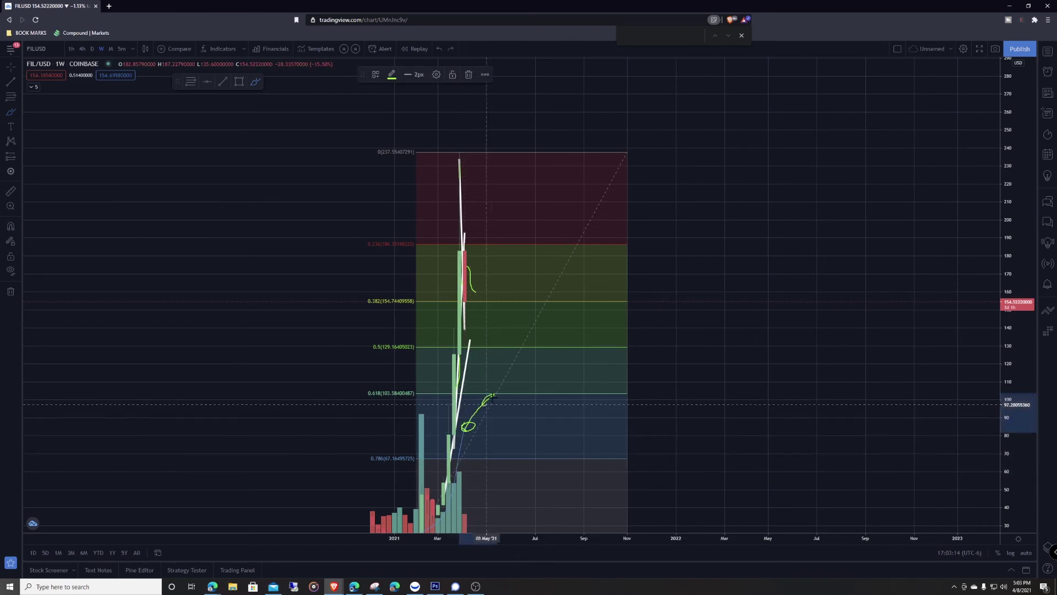
key("ctrl+z")
left_click_drag(466, 427, 477, 388)
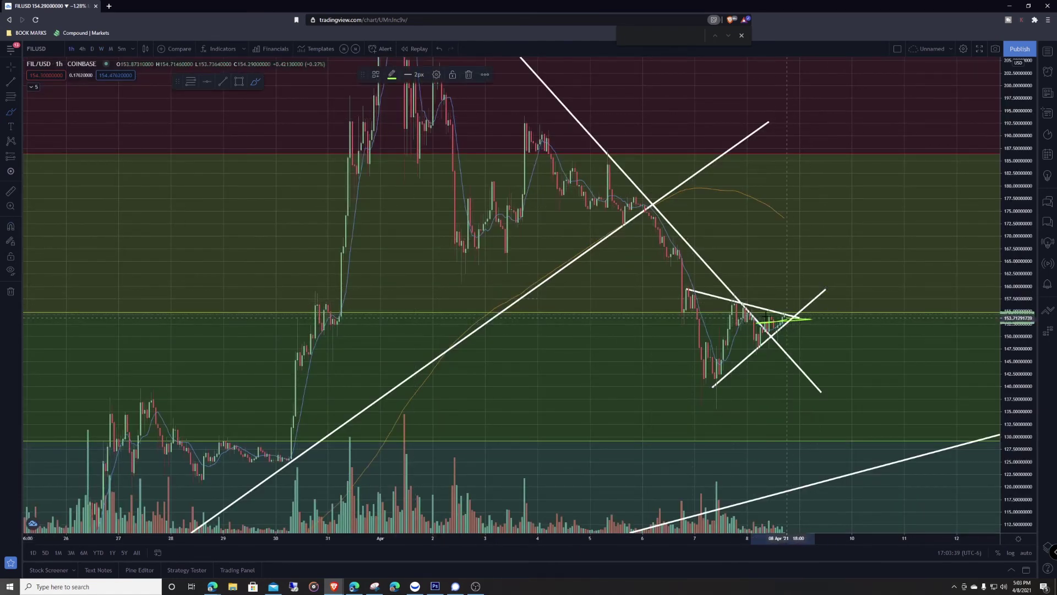
On the hourly chart, undo the brush mark at the triangle's apex and draw a vertical trend line from there up to about 170.67
key("ctrl+z")
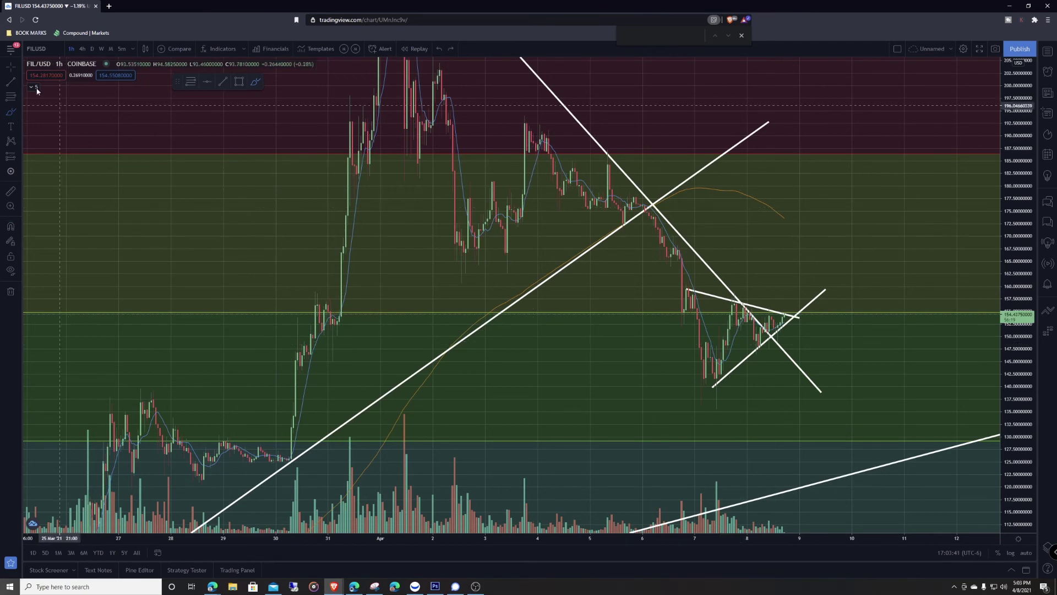
mouse_move(716, 380)
left_mouse_down()
mouse_move(716, 298)
mouse_move(774, 296)
mouse_move(682, 332)
mouse_move(772, 309)
mouse_move(773, 235)
left_mouse_up()
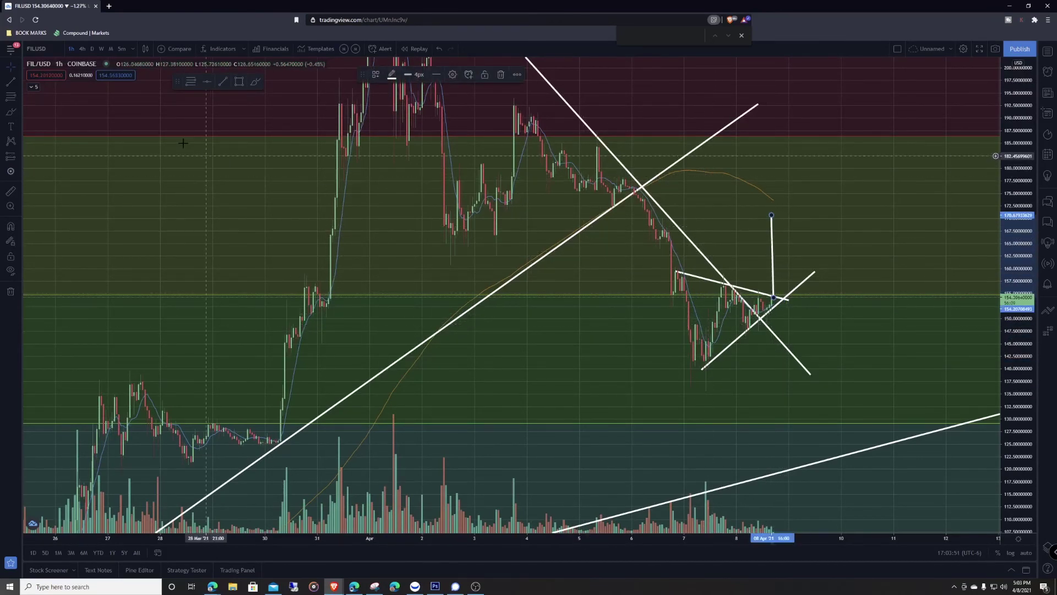
Brush over the orange moving average's curve on the hourly chart, extending it downward past the latest candle to about 172
left_click(11, 112)
mouse_move(633, 190)
left_mouse_down()
mouse_move(778, 194)
mouse_move(820, 206)
left_mouse_up()
left_click_drag(757, 199, 778, 197)
key("ctrl+z")
left_click(773, 216)
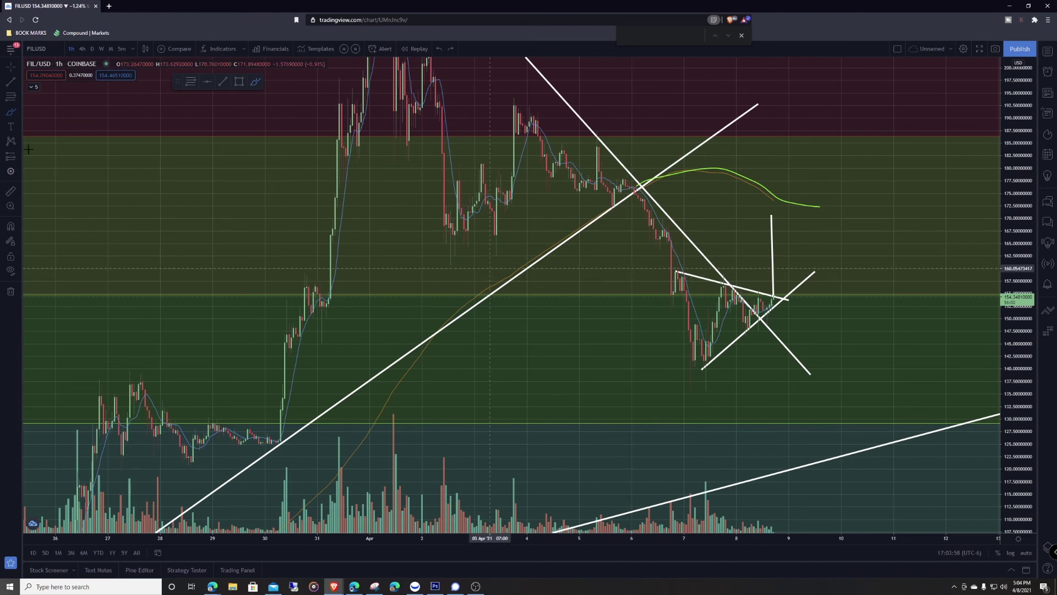
Measure the price move from the triangle's apex to the top of the vertical trend line
left_click(11, 191)
left_click(779, 297)
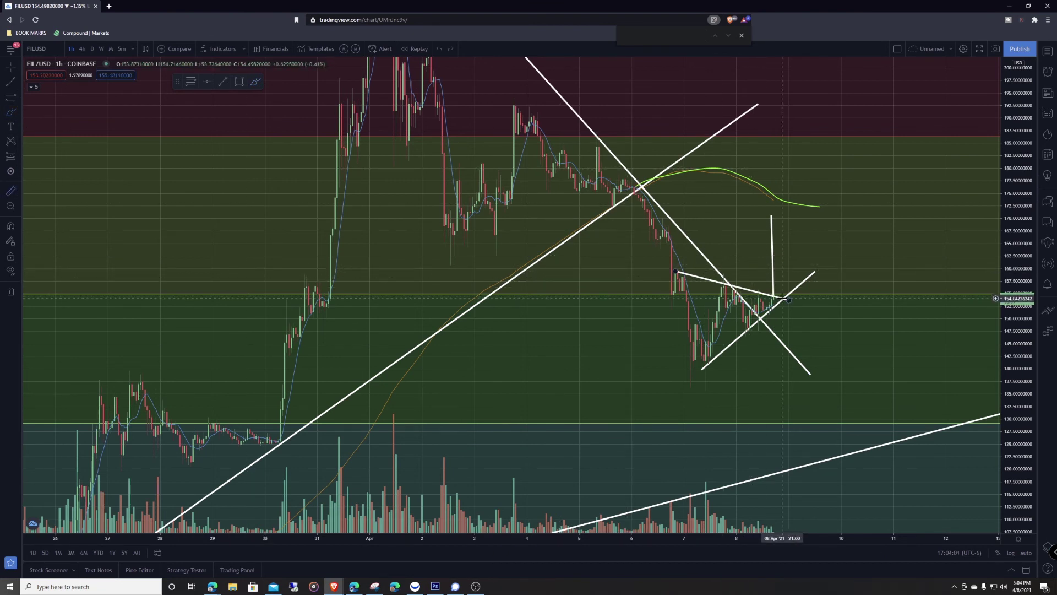
left_click(801, 218)
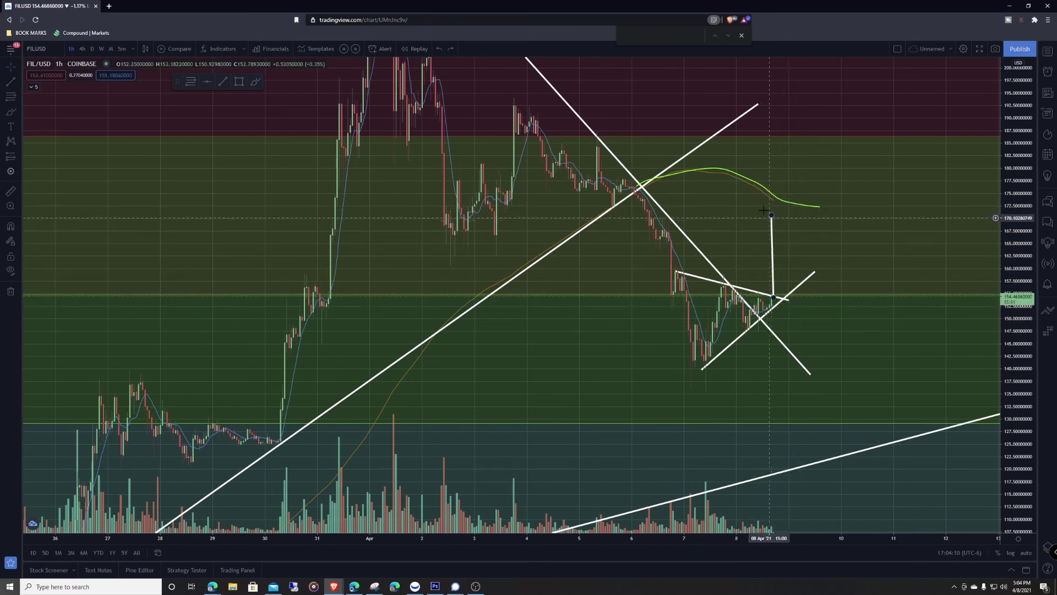
Switch to the daily chart and examine the latest candles against the moving average and the vertical trend line
scroll(781, 211, "down", 2)
scroll(809, 210, "up", 2)
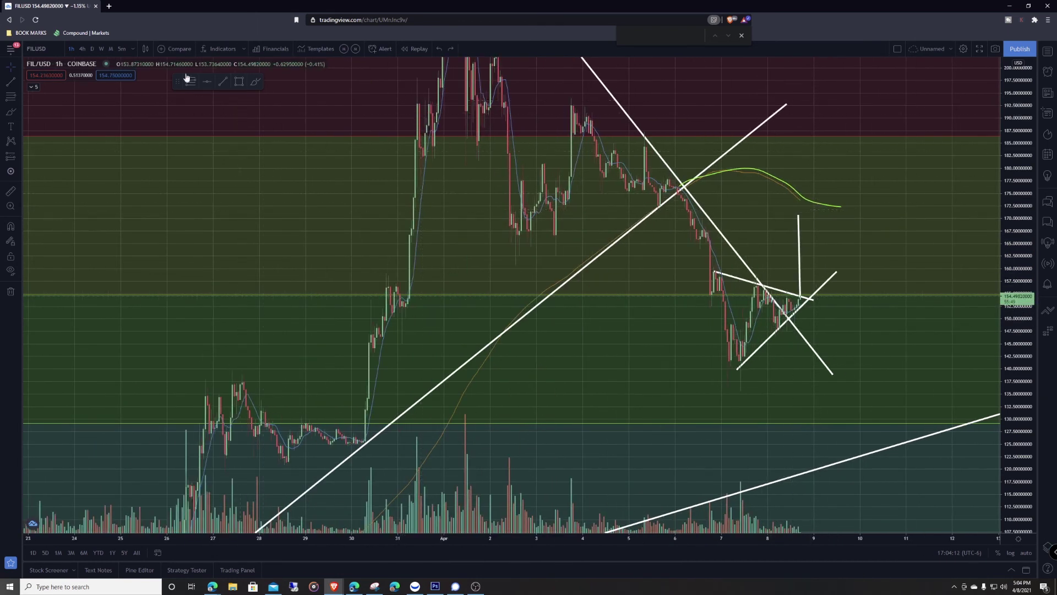
left_click(90, 49)
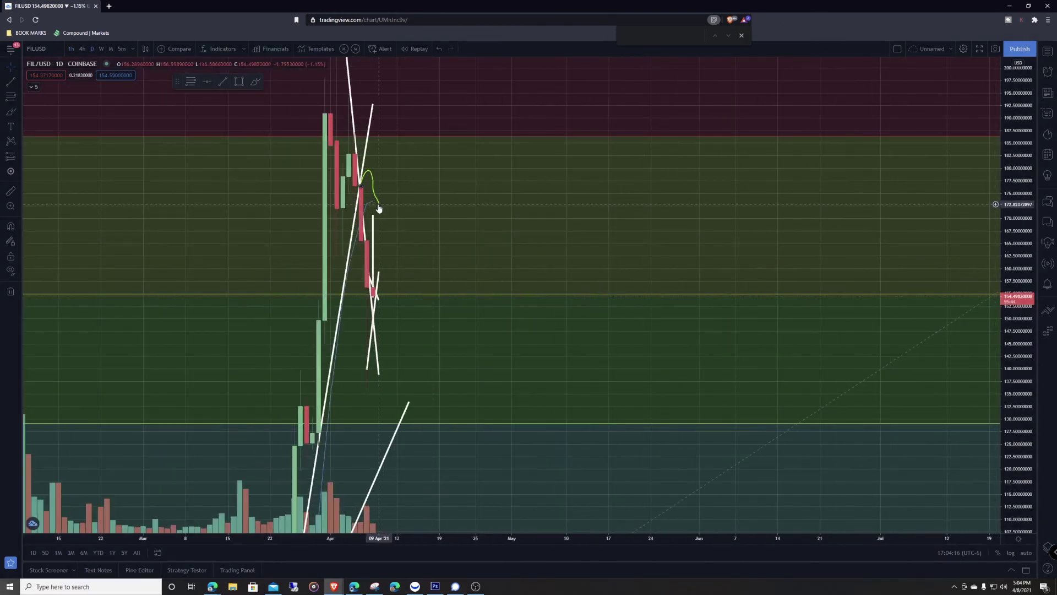
scroll(378, 212, "up", 7)
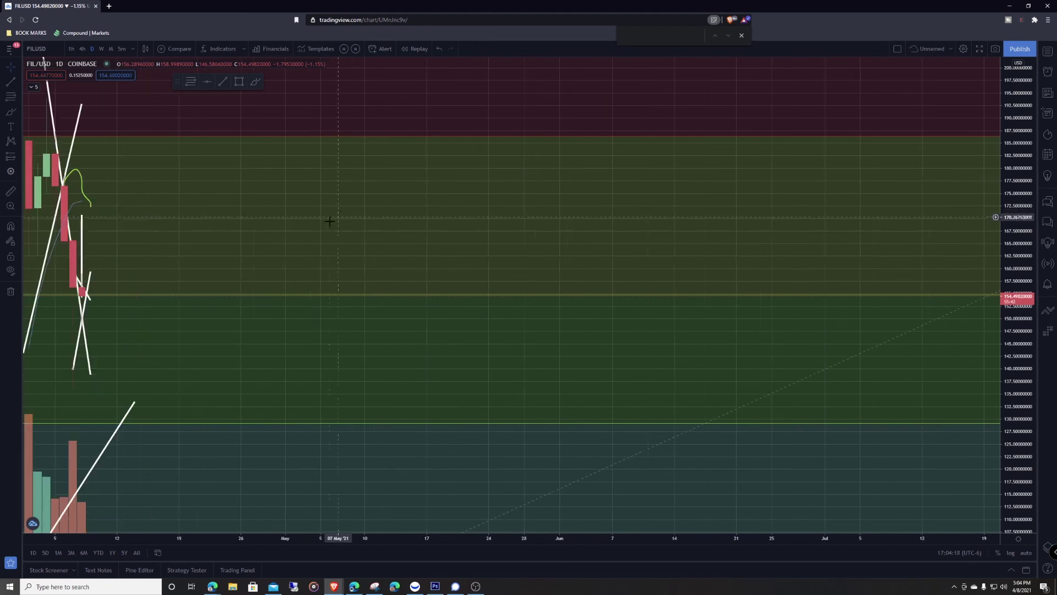
left_click_drag(275, 241, 505, 272)
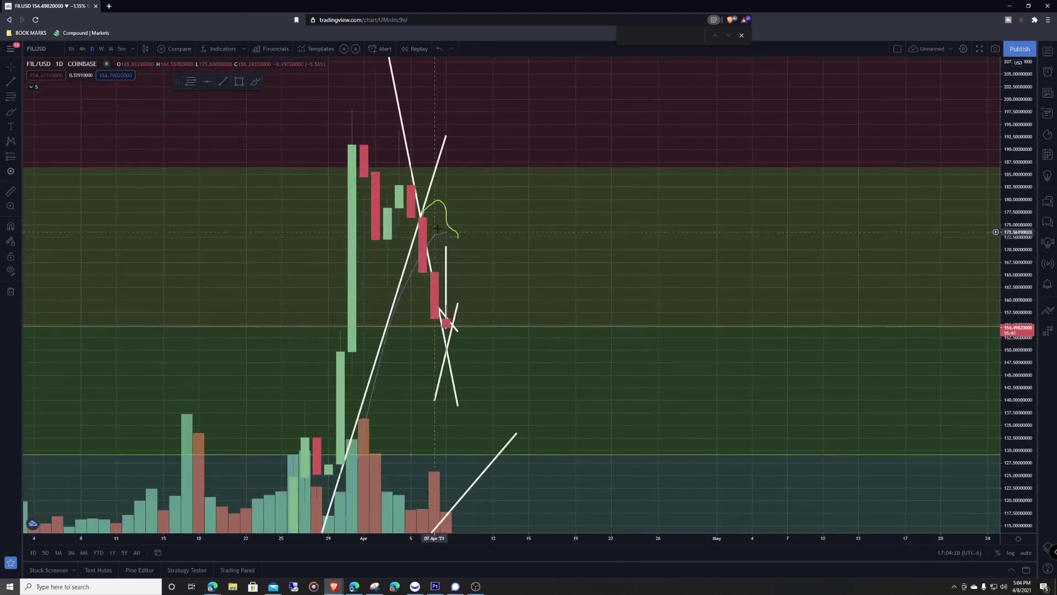